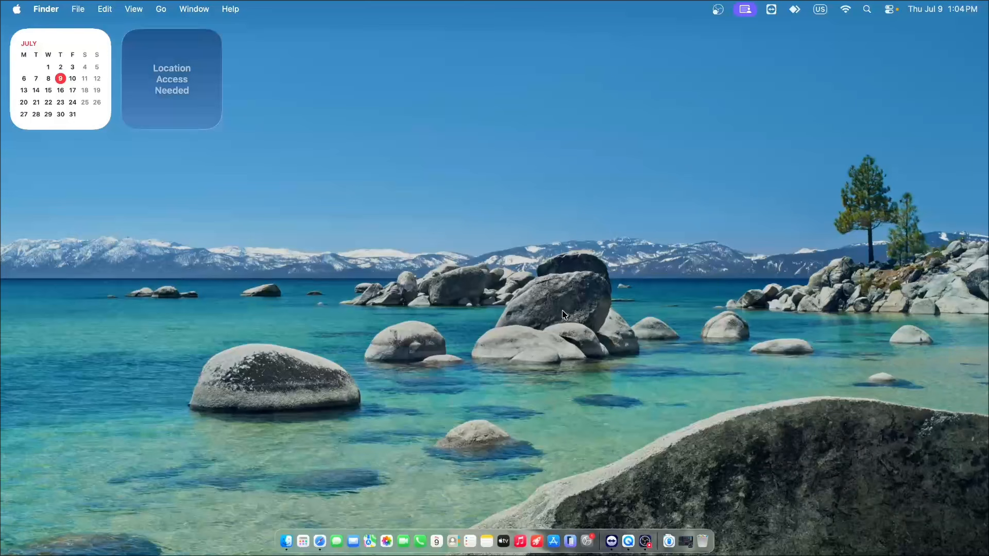
# - Switch to Safari and open the bookmarked Ryujinx download page for Windows, Mac and Linux
pyautogui.click(320, 541)
pyautogui.click(213, 9)
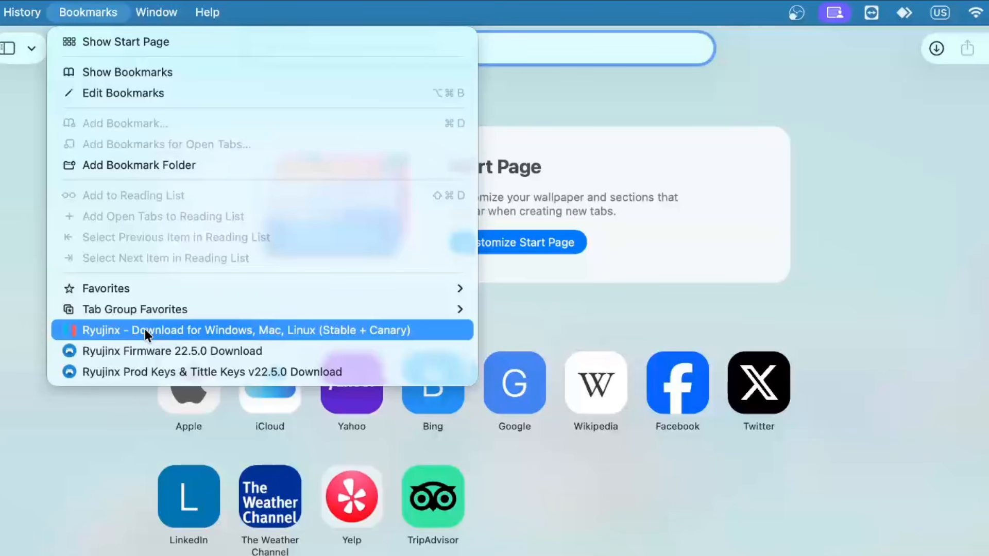
pyautogui.click(144, 330)
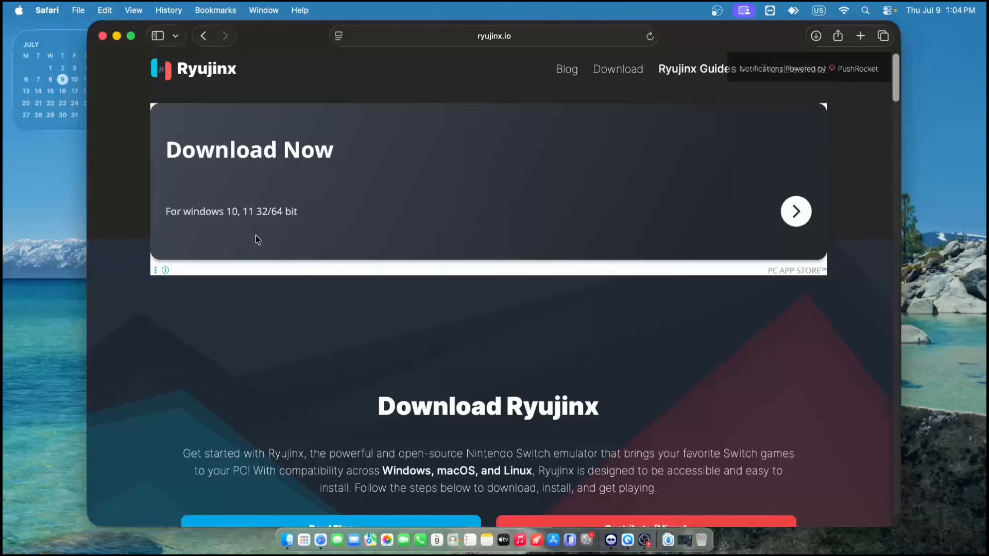
# - Download the macOS universal build of Ryujinx 1.3.3, dismissing the advertisement and allowing downloads from ryujinx.io
pyautogui.scroll(-8, 456, 209)
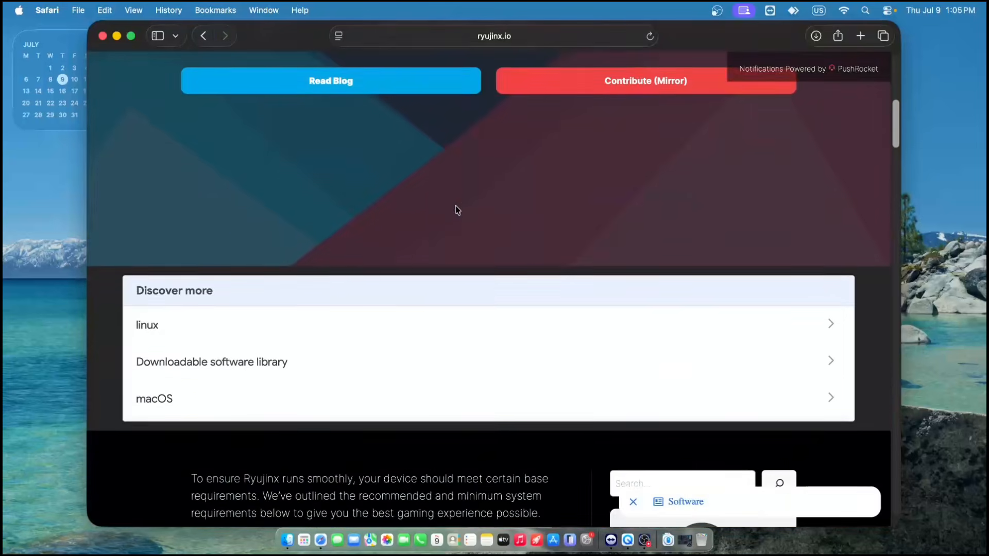
pyautogui.scroll(-12, 455, 206)
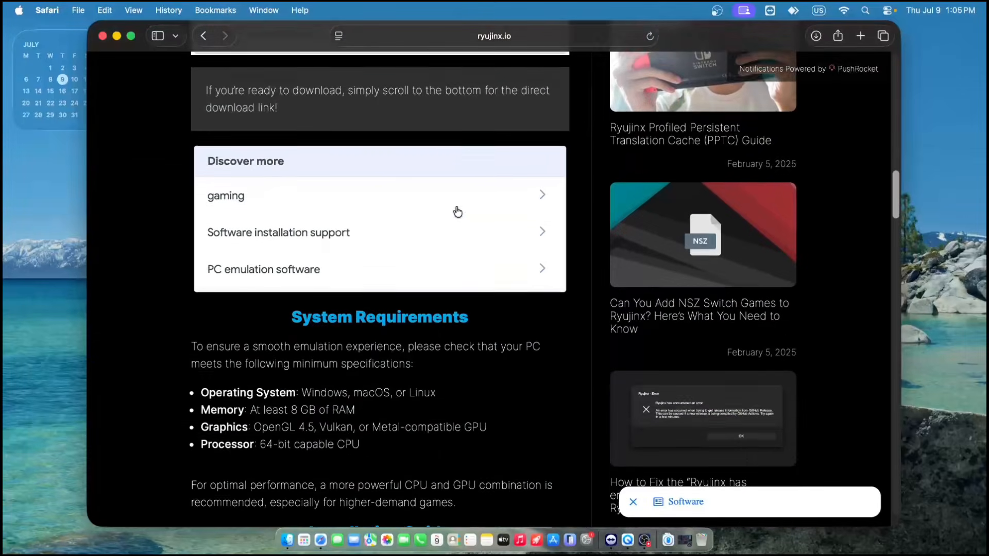
pyautogui.scroll(-15, 457, 211)
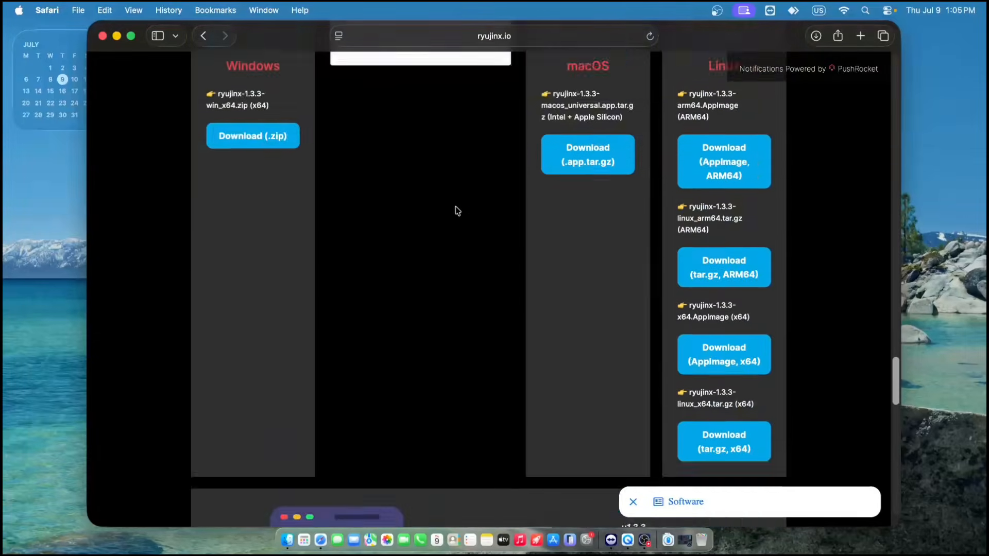
pyautogui.scroll(5, 457, 209)
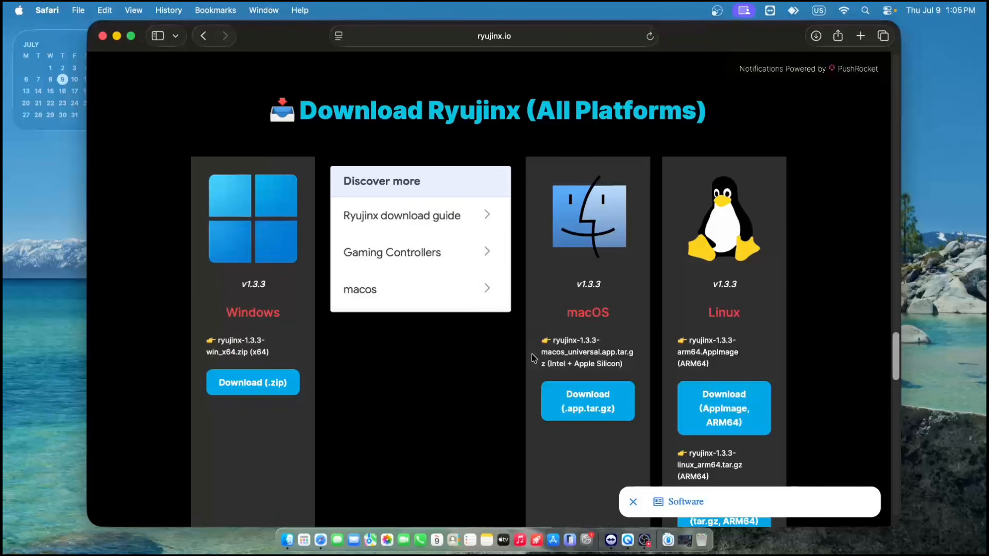
pyautogui.click(585, 407)
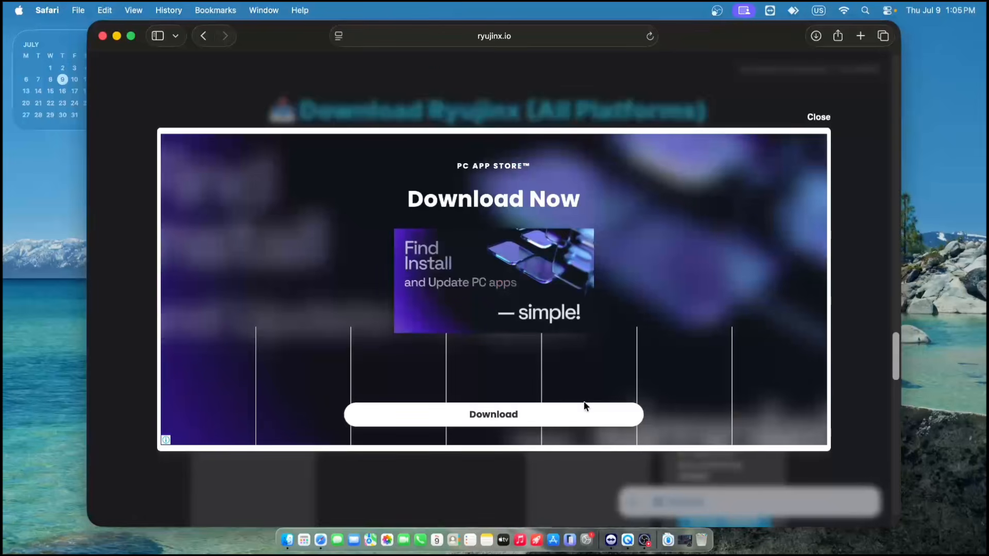
pyautogui.click(812, 118)
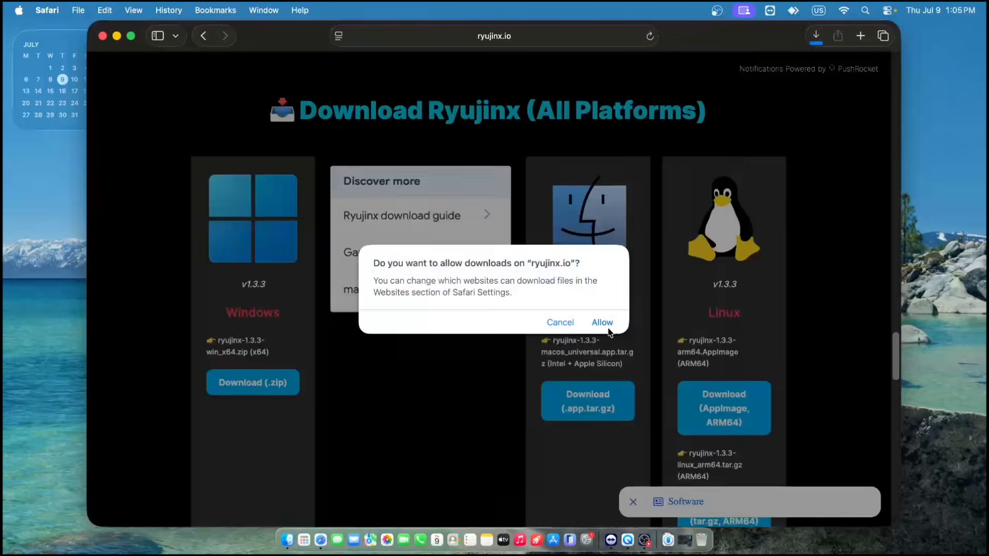
pyautogui.click(606, 325)
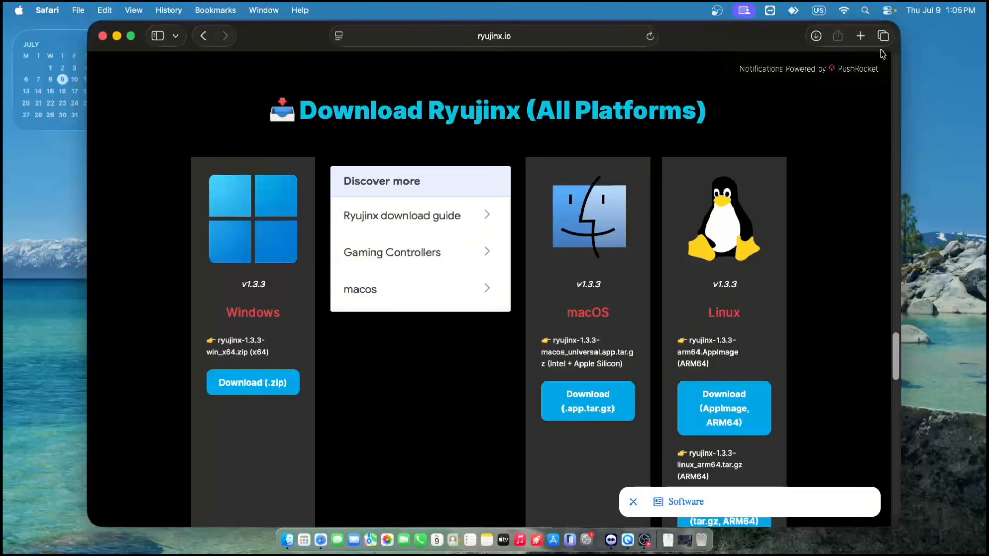
# - Open the bookmarked Ryujinx Firmware 22.5.0 page in a new tab and download global firmware v22.5.0, allowing the download
pyautogui.click(860, 36)
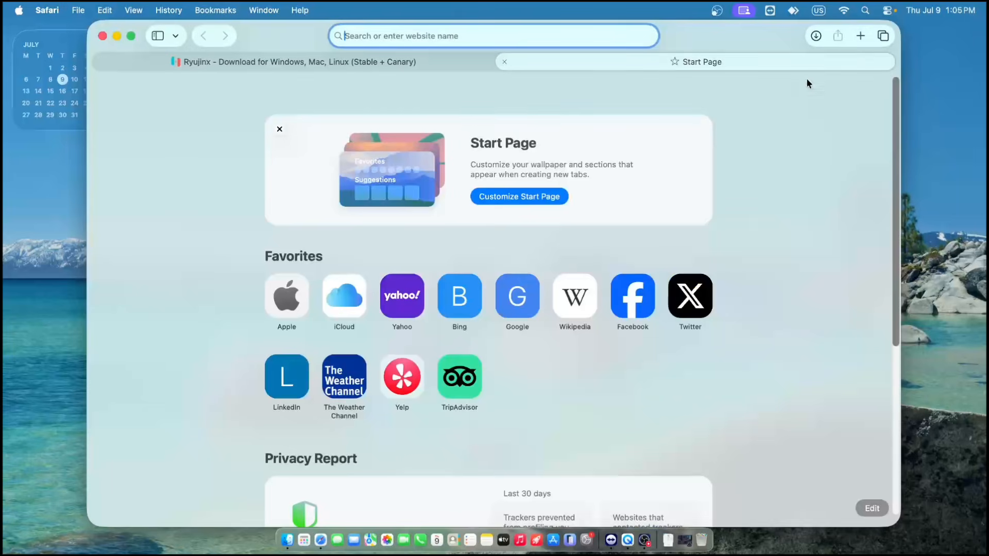
pyautogui.click(223, 10)
pyautogui.click(226, 252)
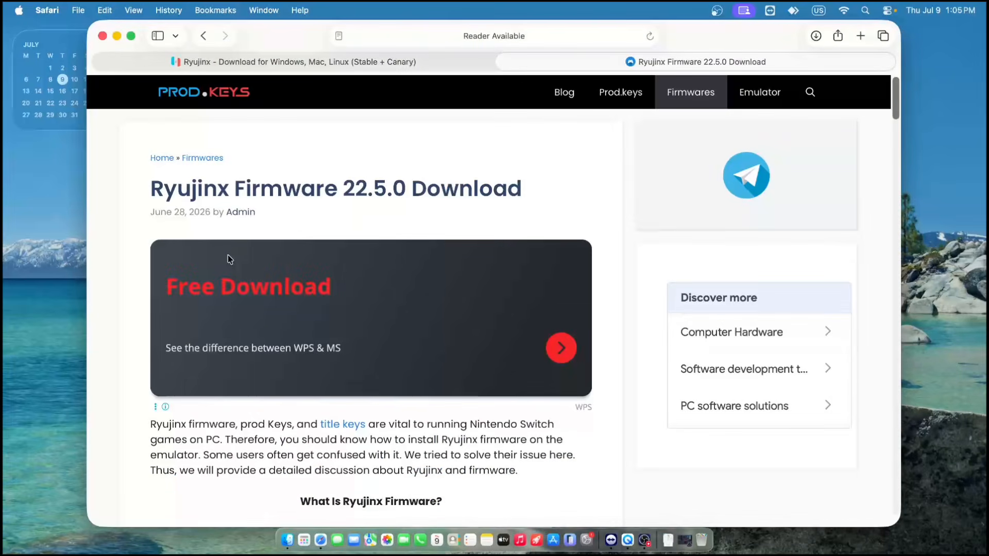
pyautogui.scroll(-10, 231, 260)
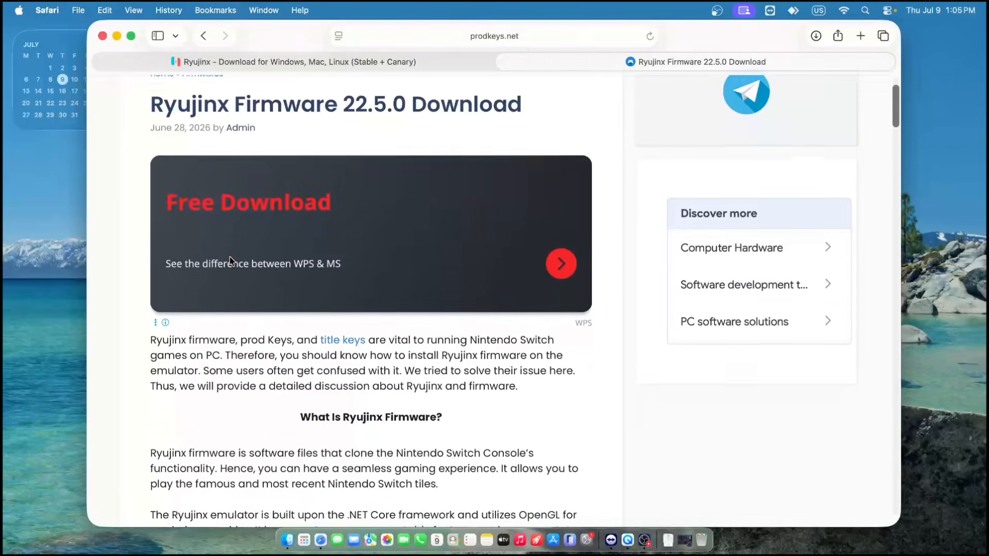
pyautogui.scroll(-1, 230, 259)
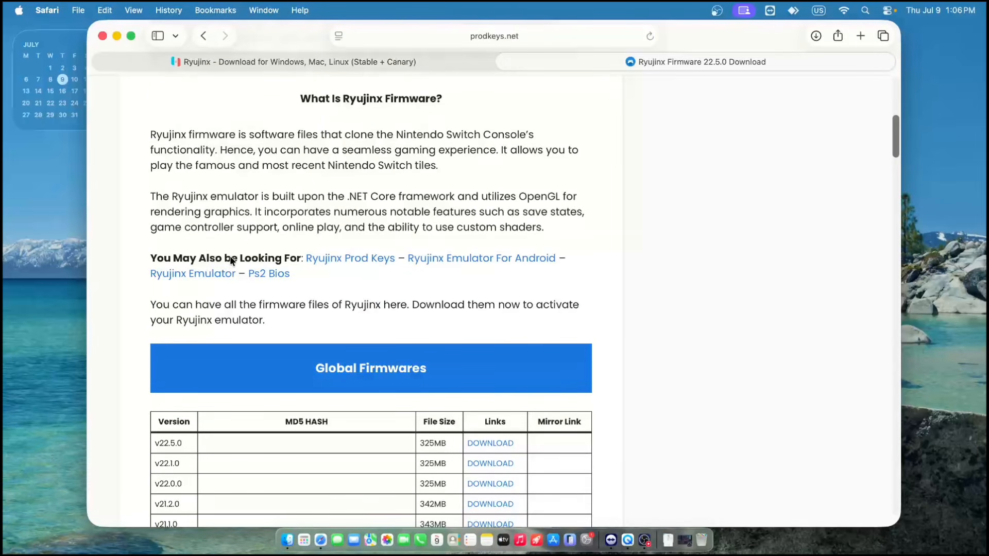
pyautogui.scroll(-5, 230, 260)
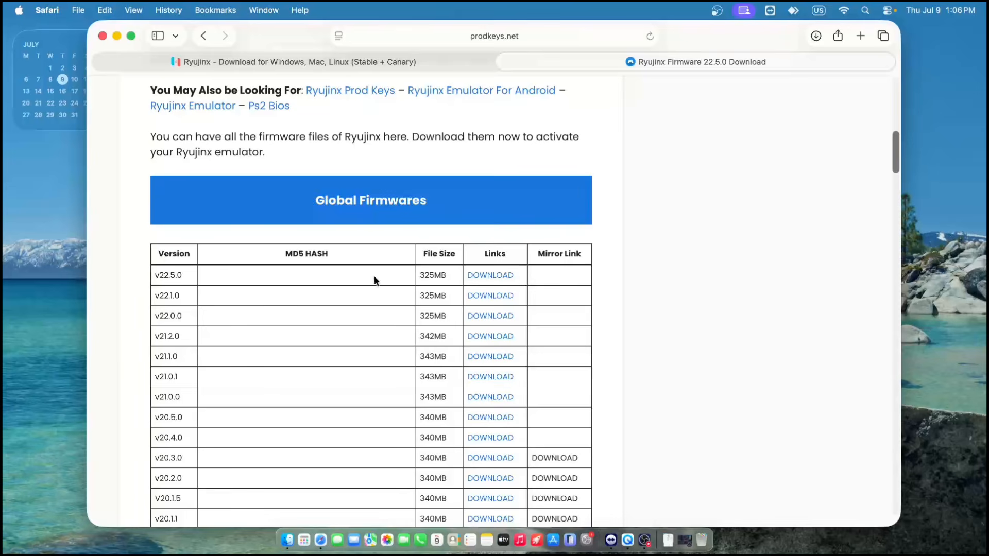
pyautogui.click(510, 280)
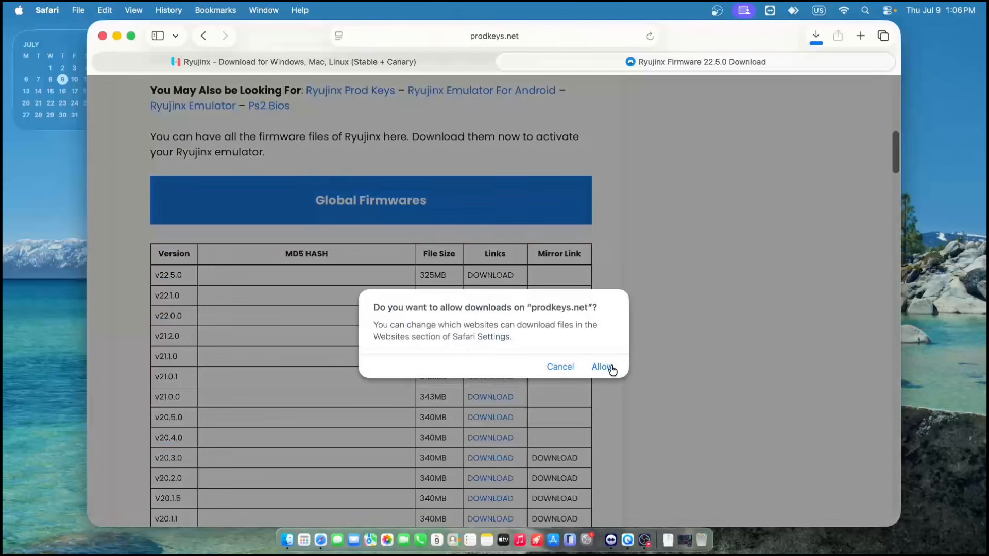
pyautogui.click(603, 366)
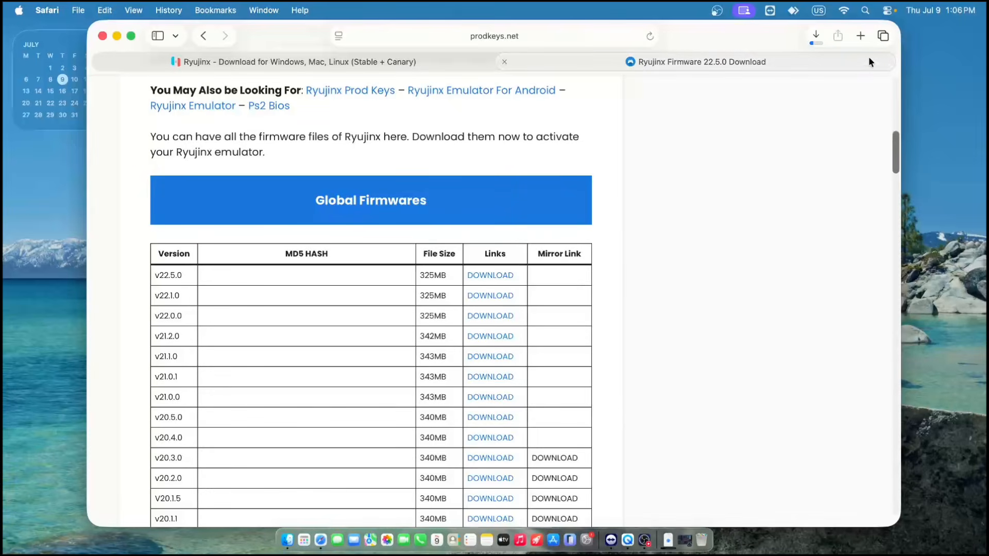
# - Open the bookmarked Ryujinx Prod Keys & Tittle Keys v22.5.0 page in a new tab, at its product keys table
pyautogui.click(861, 36)
pyautogui.click(216, 10)
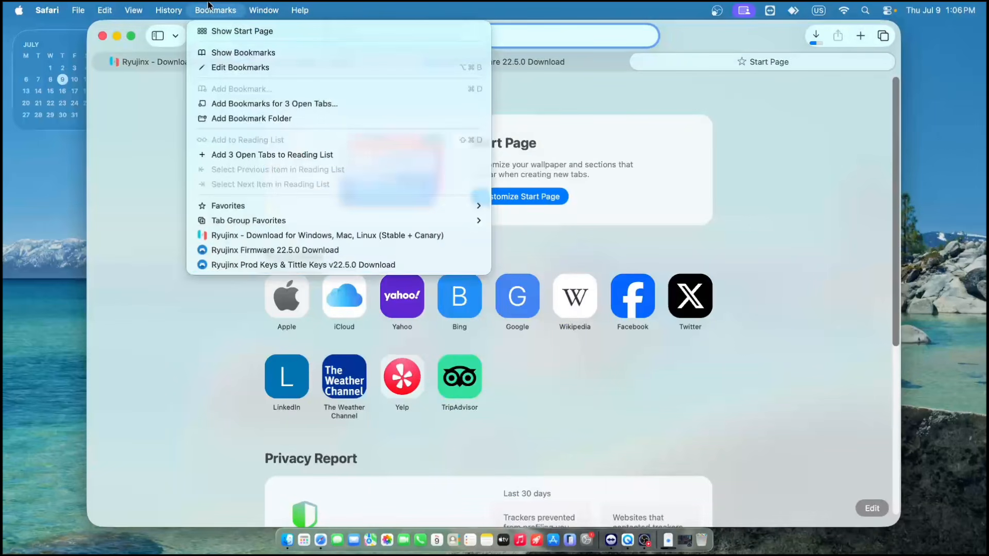
pyautogui.click(279, 265)
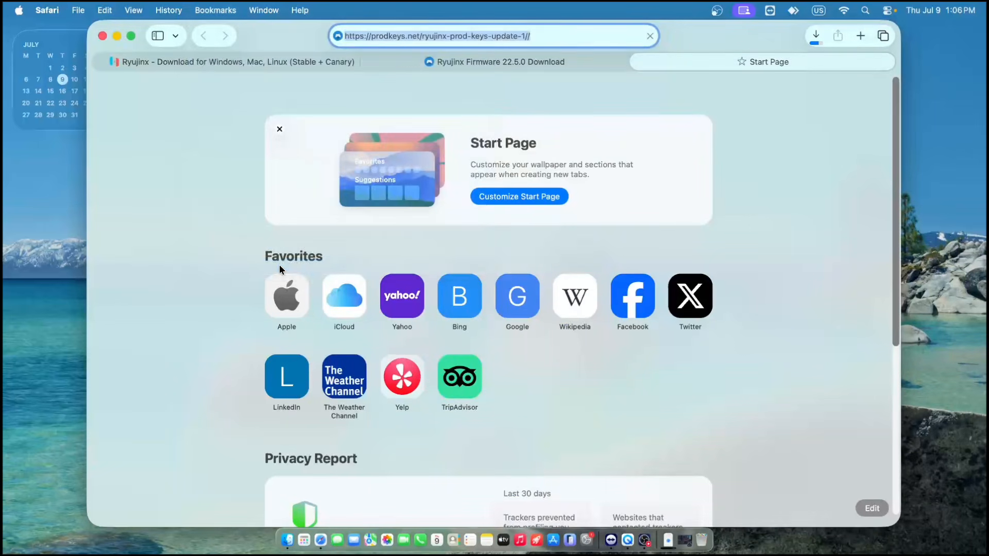
pyautogui.scroll(-12, 282, 269)
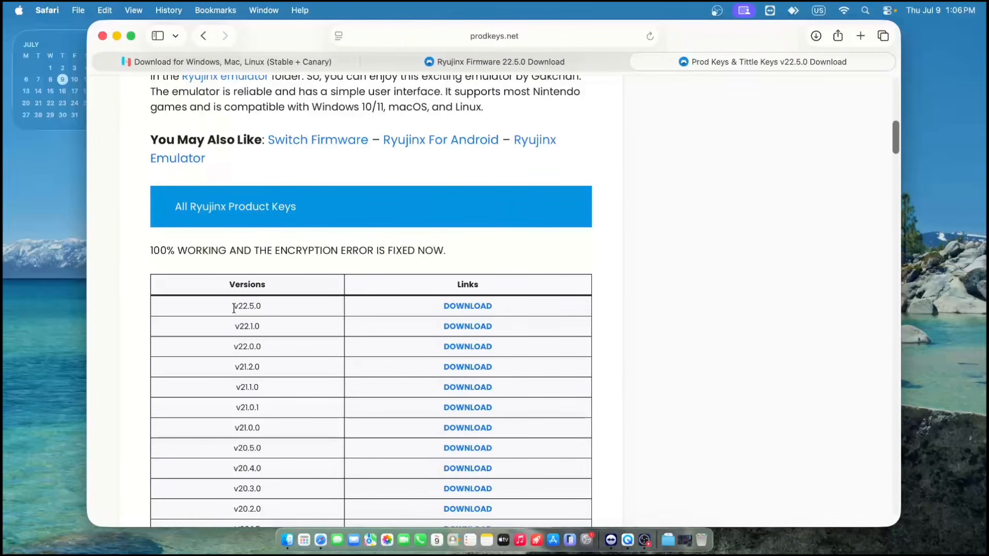
# - Compare the keys version with the firmware page, download the v22.5.0 product keys and close the browser window
pyautogui.moveTo(233, 307); pyautogui.dragTo(264, 310)
pyautogui.click(265, 310)
pyautogui.click(490, 66)
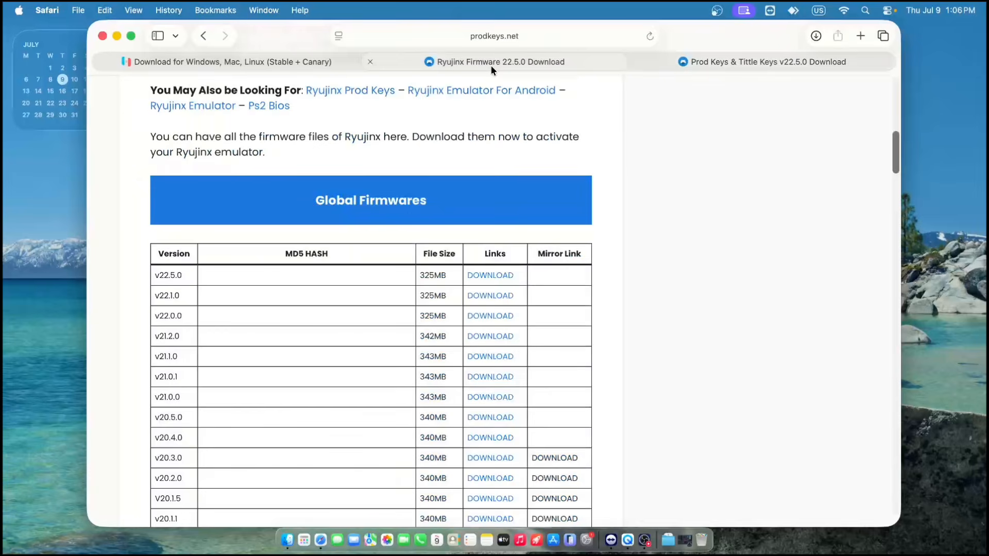
pyautogui.click(734, 70)
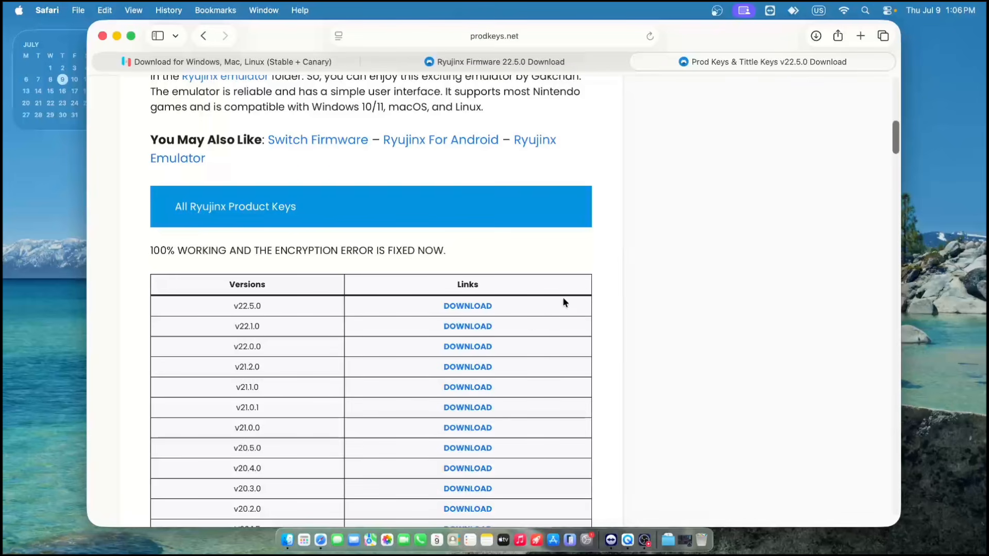
pyautogui.click(481, 306)
pyautogui.click(102, 36)
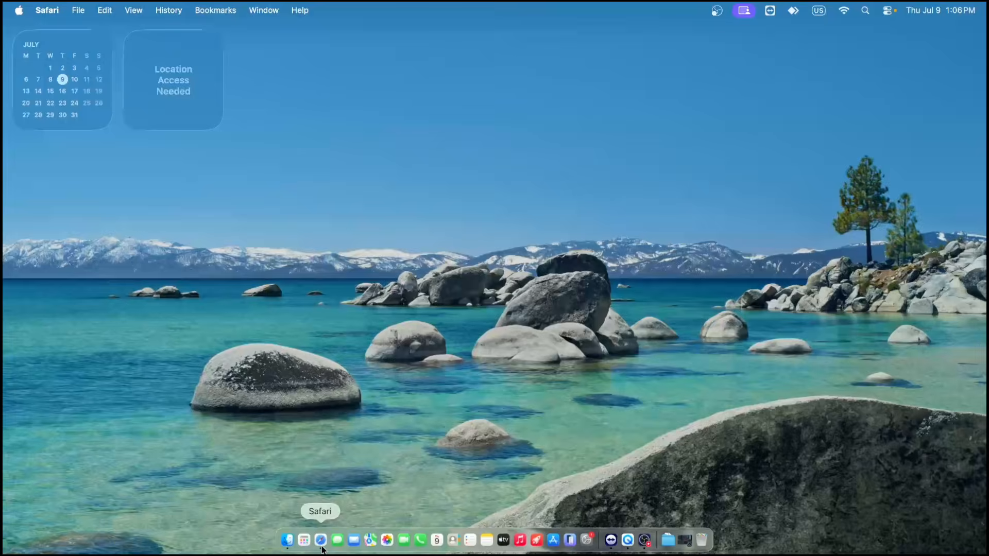
pyautogui.click(321, 541)
pyautogui.click(102, 36)
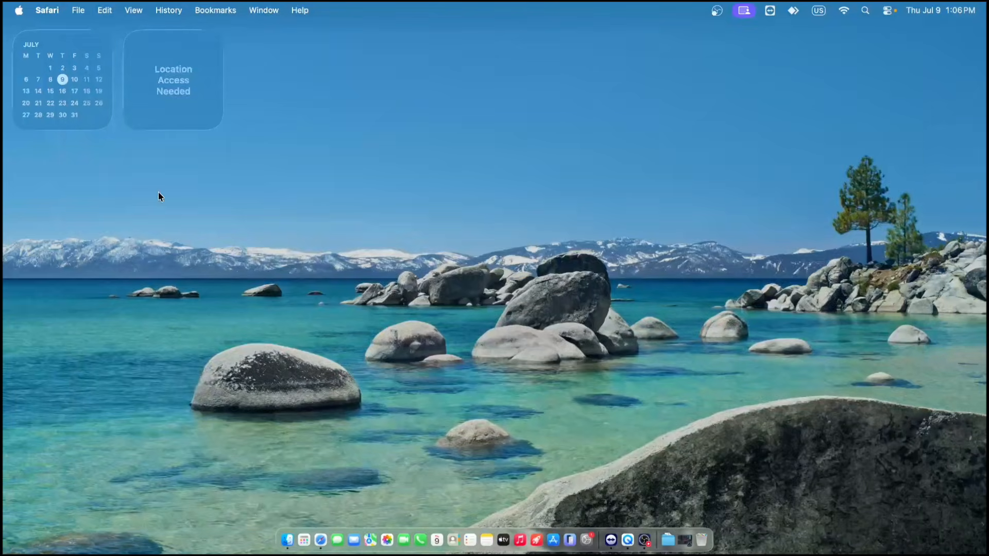
# - Switch to Finder and open the Downloads folder
pyautogui.click(287, 540)
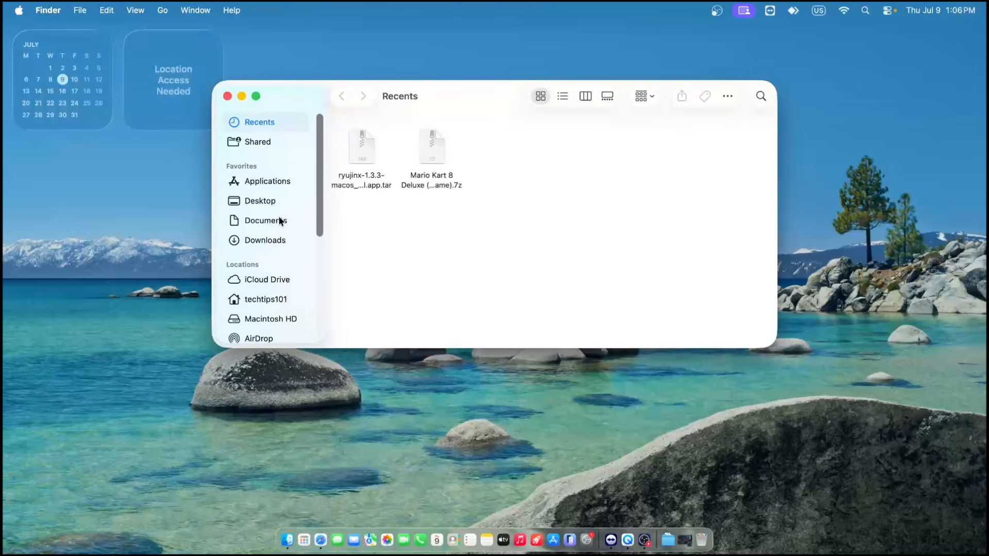
pyautogui.click(260, 240)
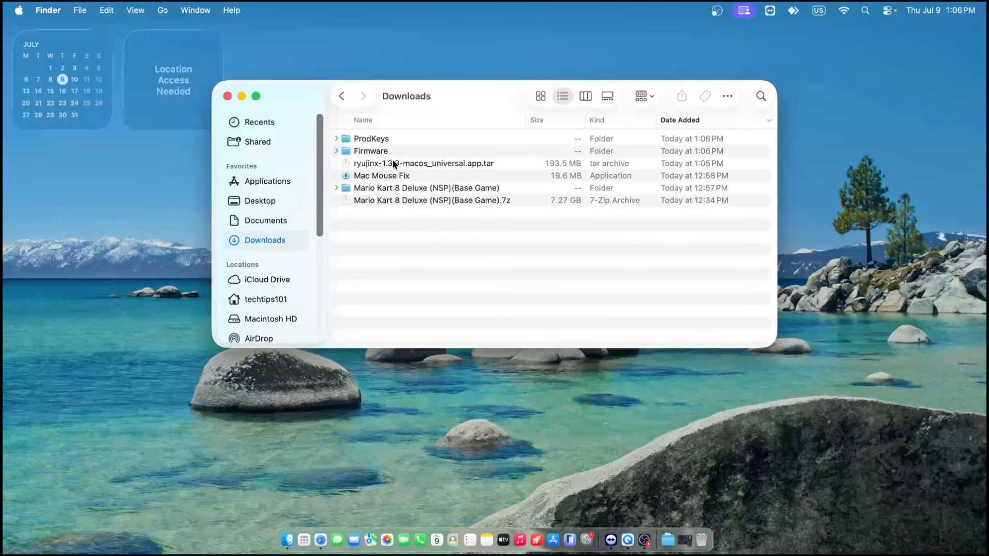
pyautogui.click(371, 144)
pyautogui.press('super+BackSpace')
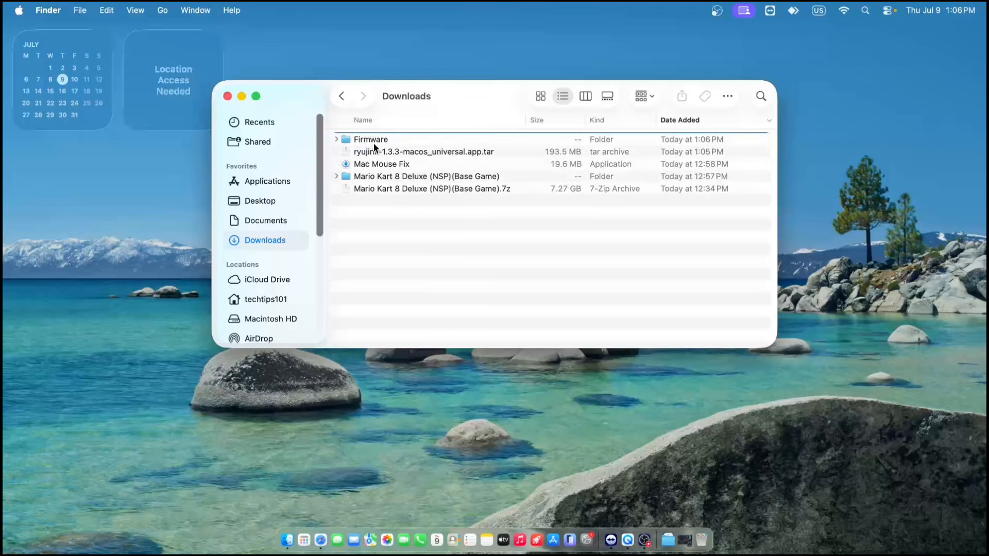
pyautogui.press('super+z')
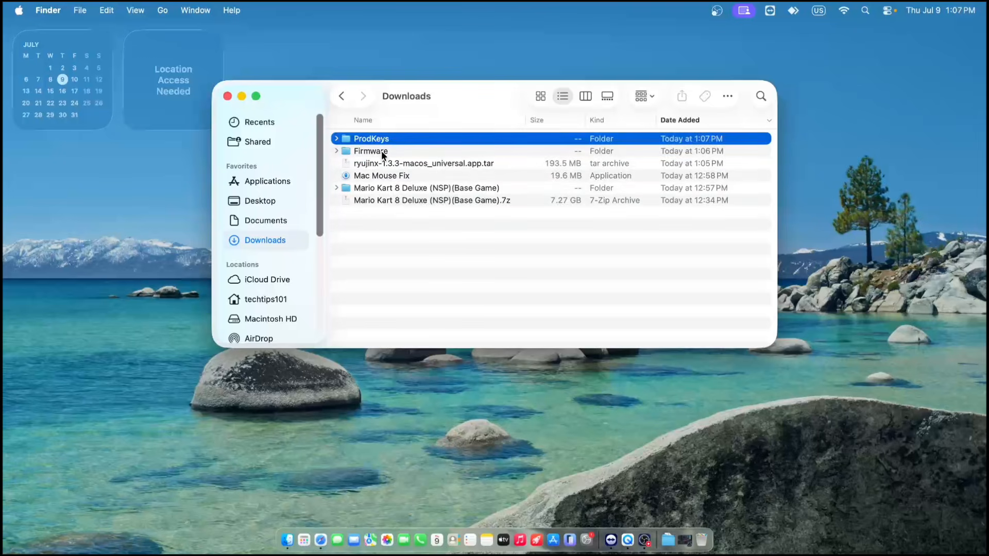
# - Move the ProdKeys folder, Firmware folder and ryujinx-1.3.3 tar archive from Downloads to the desktop, and close the Finder window
pyautogui.click(388, 160)
pyautogui.keyDown('shift'); pyautogui.click(396, 142); pyautogui.keyUp('shift')
pyautogui.moveTo(396, 143); pyautogui.dragTo(567, 251)
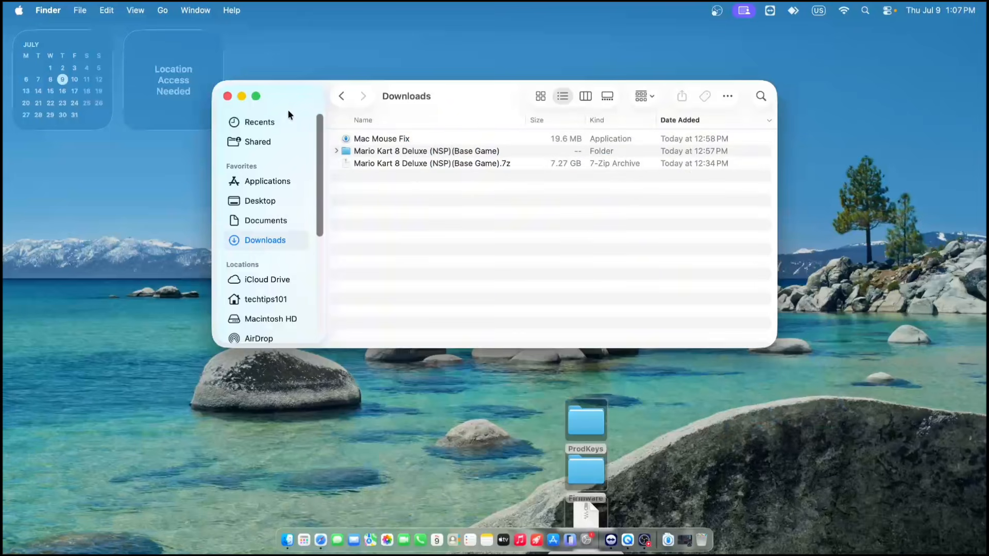
pyautogui.click(225, 96)
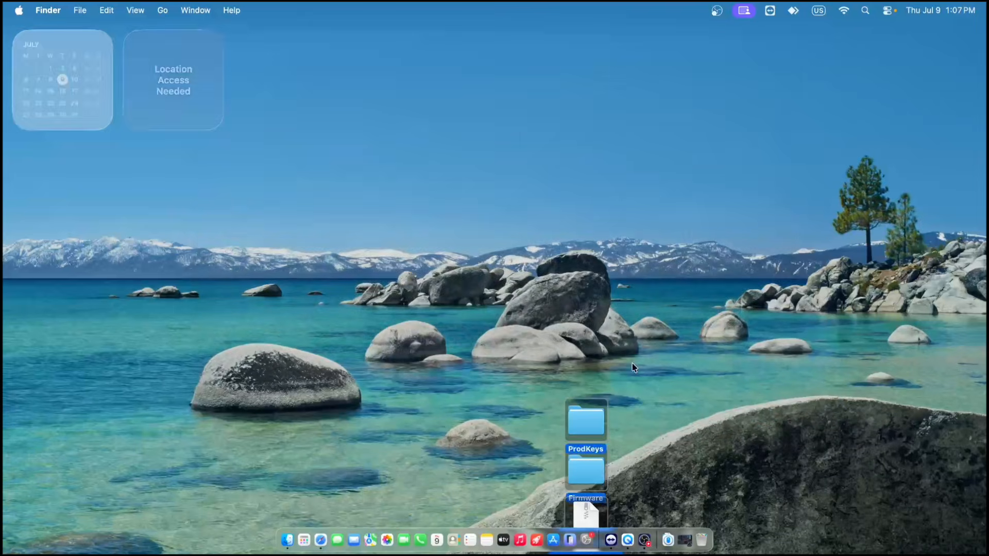
# - Reposition the three items in the middle of the desktop, setting the Ryujinx archive apart beside the two folders
pyautogui.moveTo(663, 508); pyautogui.dragTo(533, 387)
pyautogui.moveTo(580, 416); pyautogui.dragTo(580, 232)
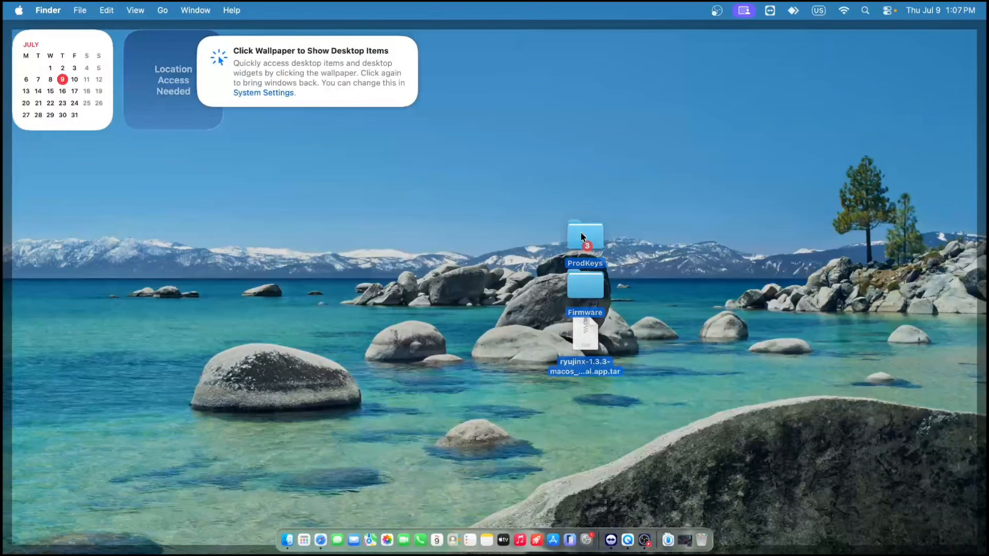
pyautogui.click(633, 348)
pyautogui.moveTo(591, 345); pyautogui.dragTo(676, 318)
pyautogui.click(724, 324)
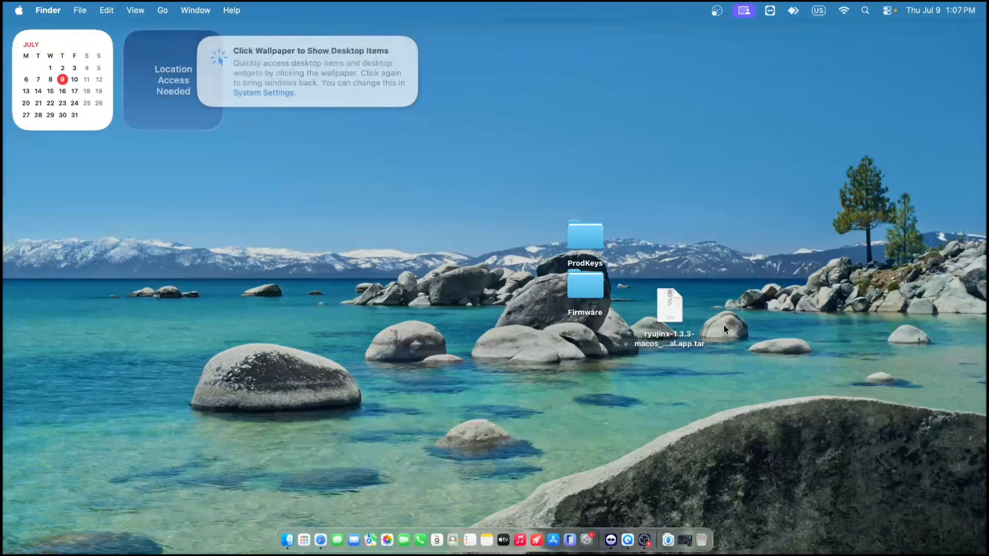
# - Extract the Ryujinx app from the tar archive, placing it beneath the Firmware folder, and move the archive to the Trash
pyautogui.doubleClick(680, 317)
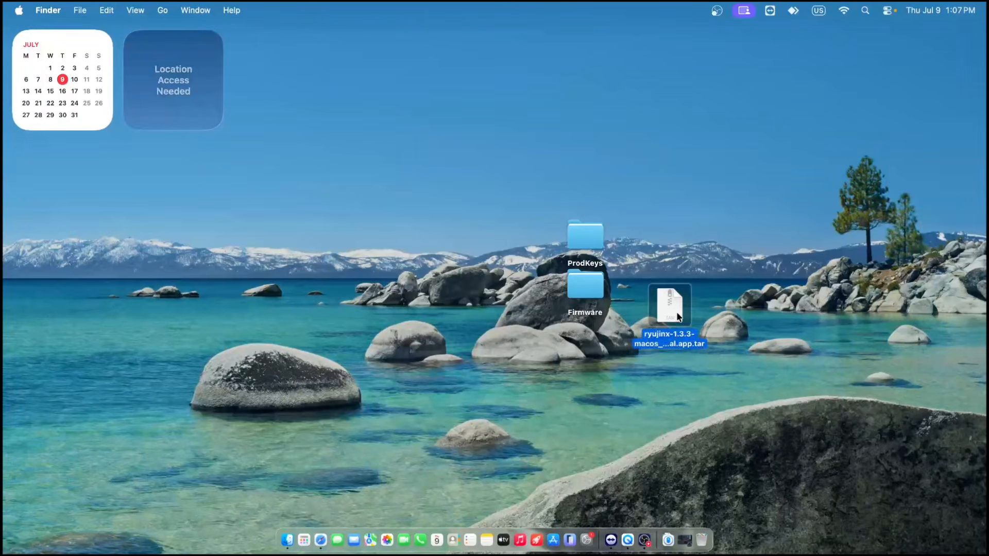
pyautogui.moveTo(679, 316); pyautogui.dragTo(561, 335)
pyautogui.moveTo(675, 321); pyautogui.dragTo(707, 545)
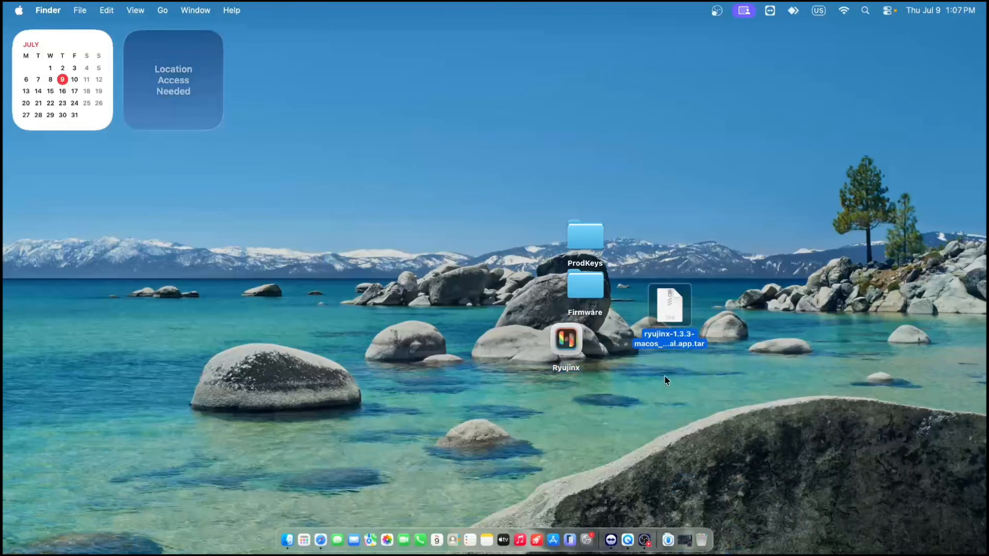
pyautogui.click(636, 395)
pyautogui.click(595, 373)
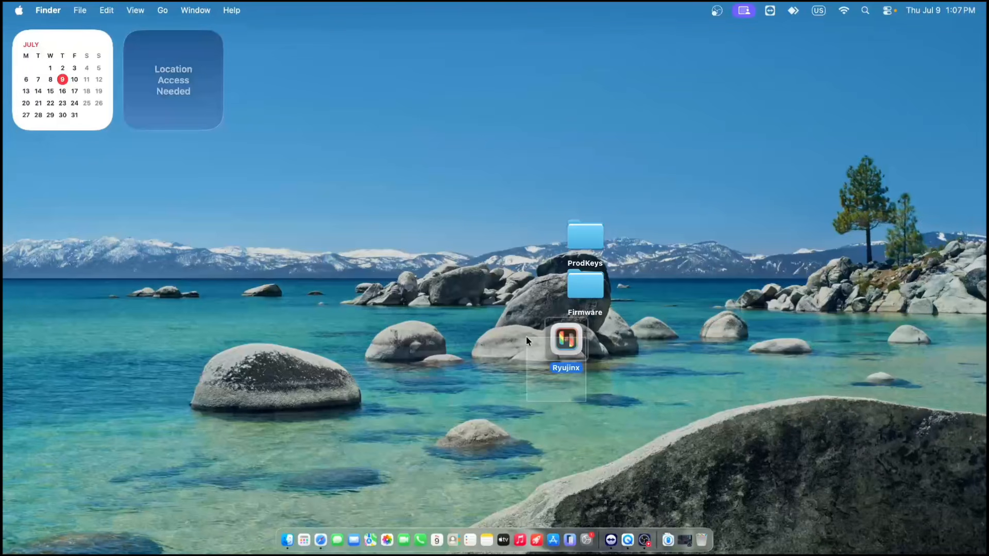
pyautogui.click(592, 291)
pyautogui.click(666, 318)
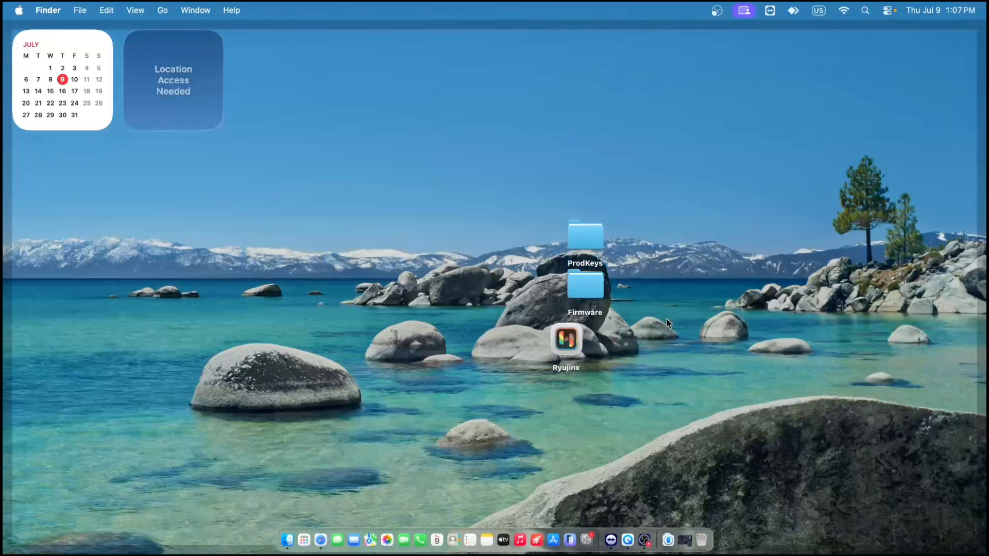
# - Try to launch Ryujinx from the desktop, and allow the blocked app to open anyway through System Settings' Privacy & Security
pyautogui.doubleClick(564, 341)
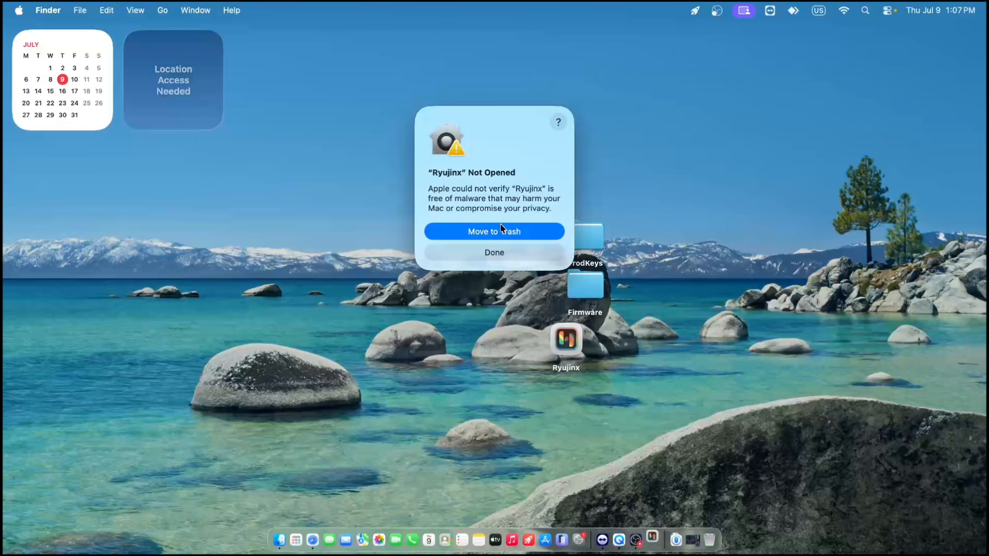
pyautogui.click(506, 251)
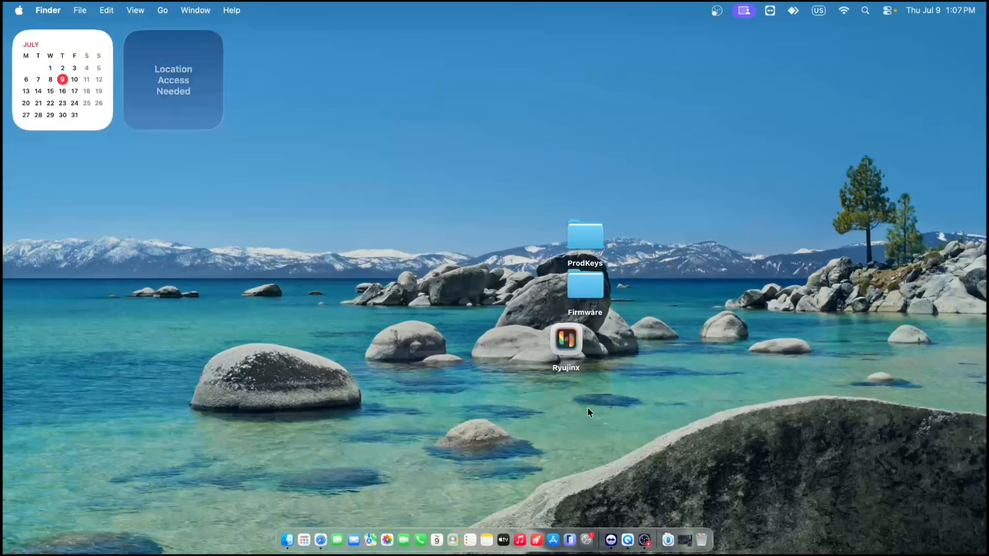
pyautogui.click(585, 539)
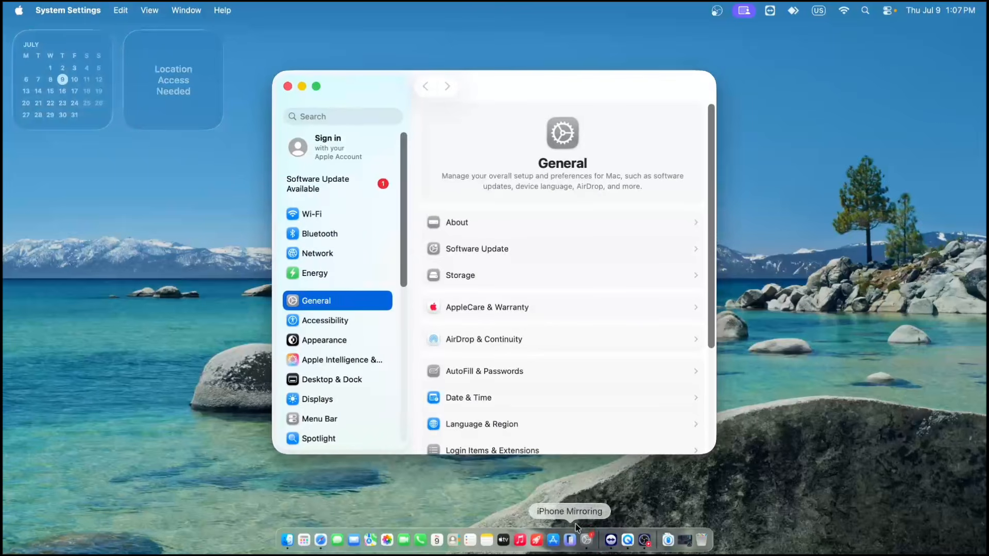
pyautogui.scroll(-5, 482, 314)
pyautogui.scroll(-10, 362, 366)
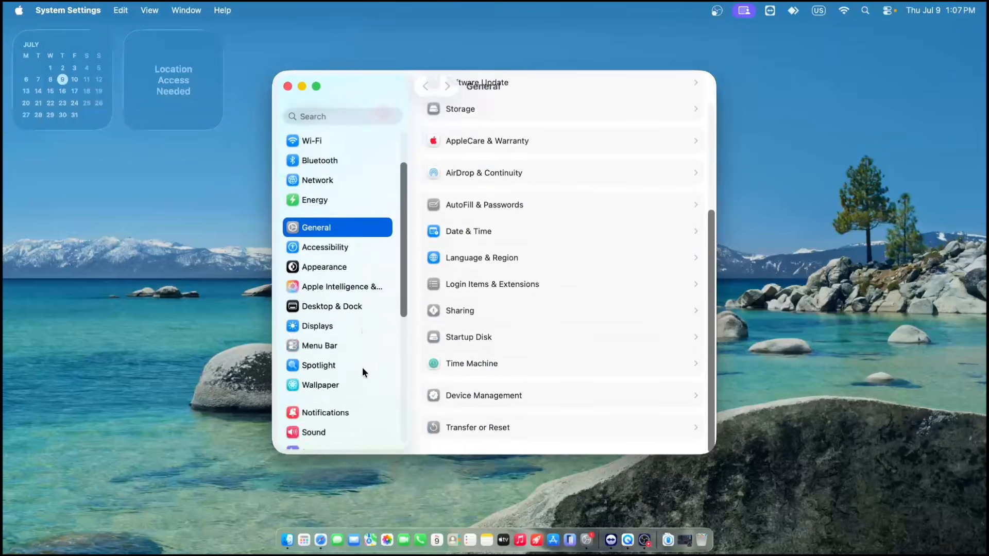
pyautogui.click(341, 241)
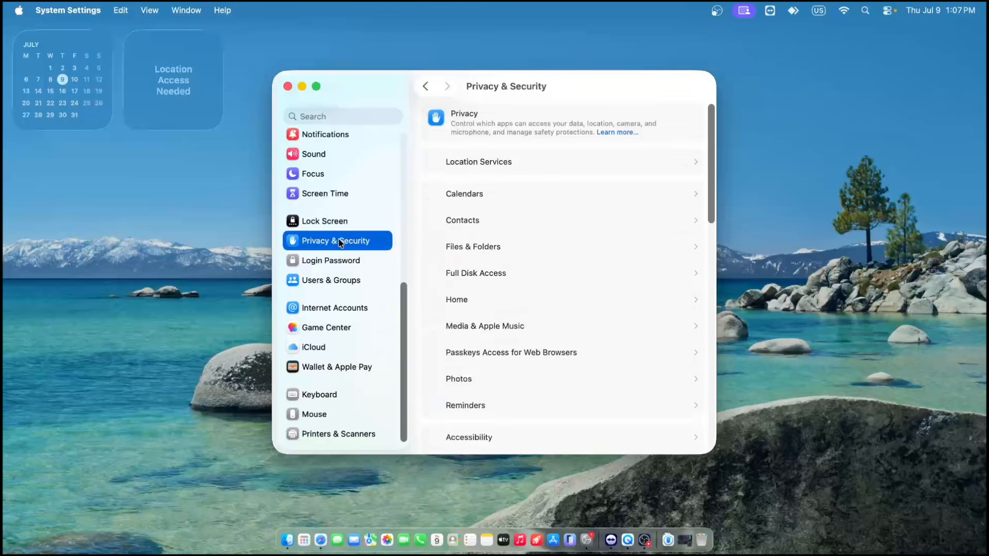
pyautogui.scroll(-15, 521, 242)
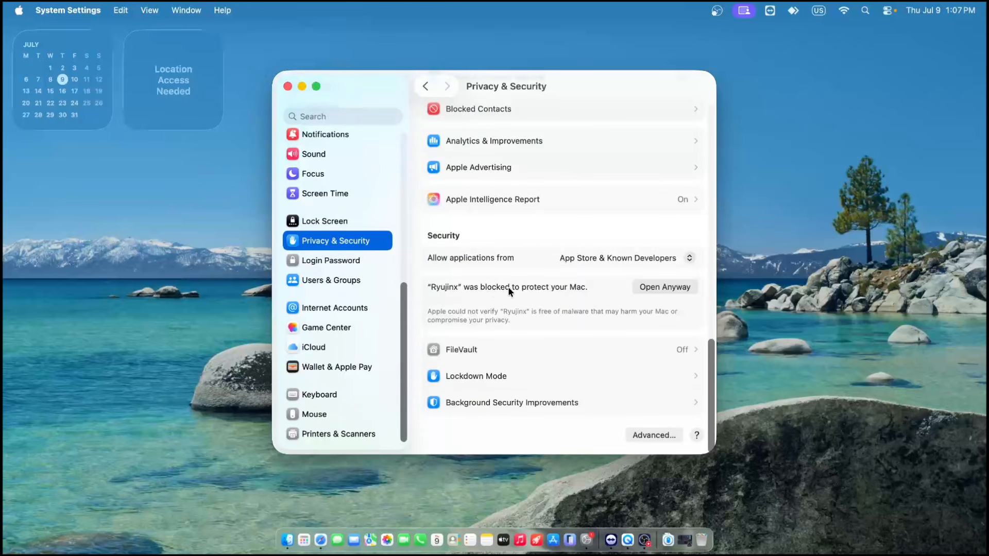
pyautogui.click(637, 287)
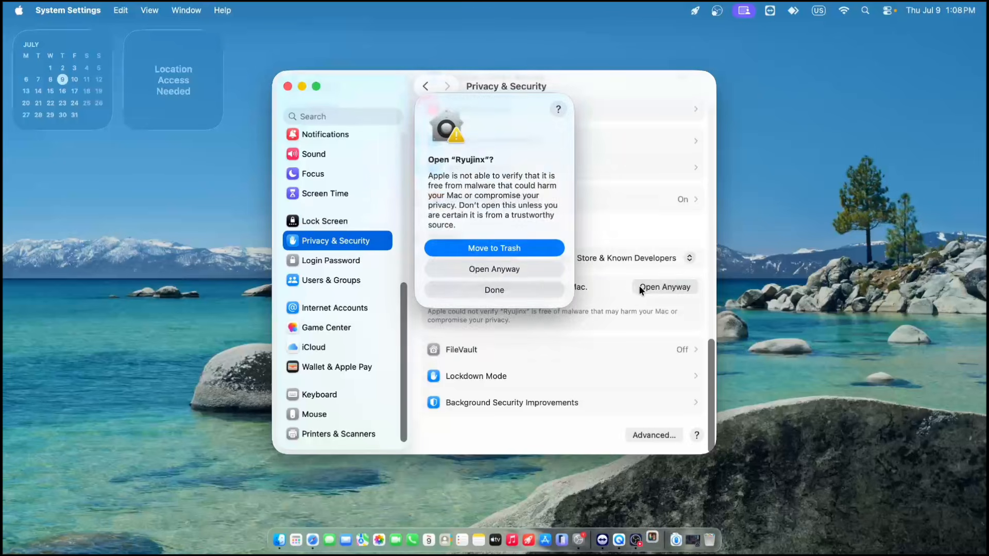
pyautogui.click(531, 269)
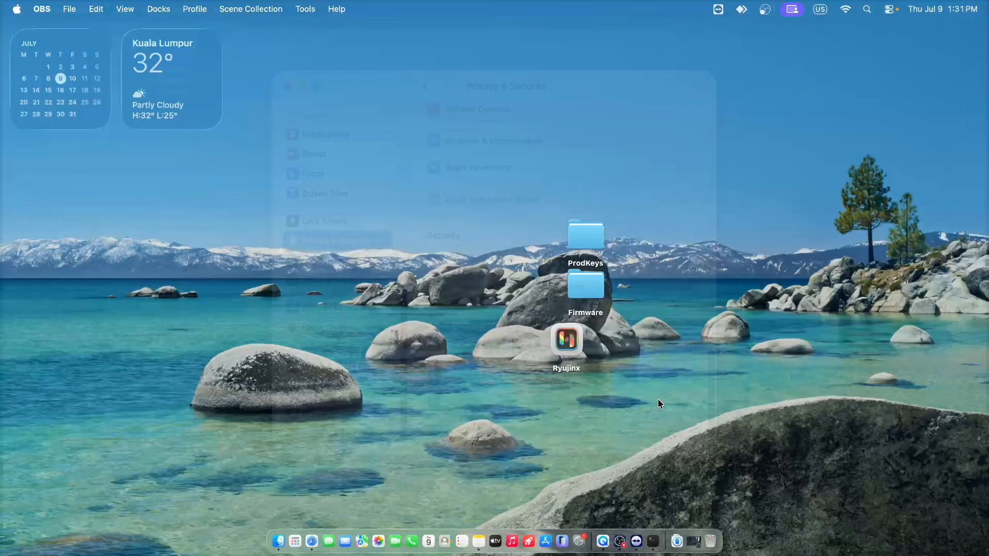
# - Launch Ryujinx from the desktop, shift its window slightly to the right and dismiss the missing-keys error
pyautogui.doubleClick(567, 343)
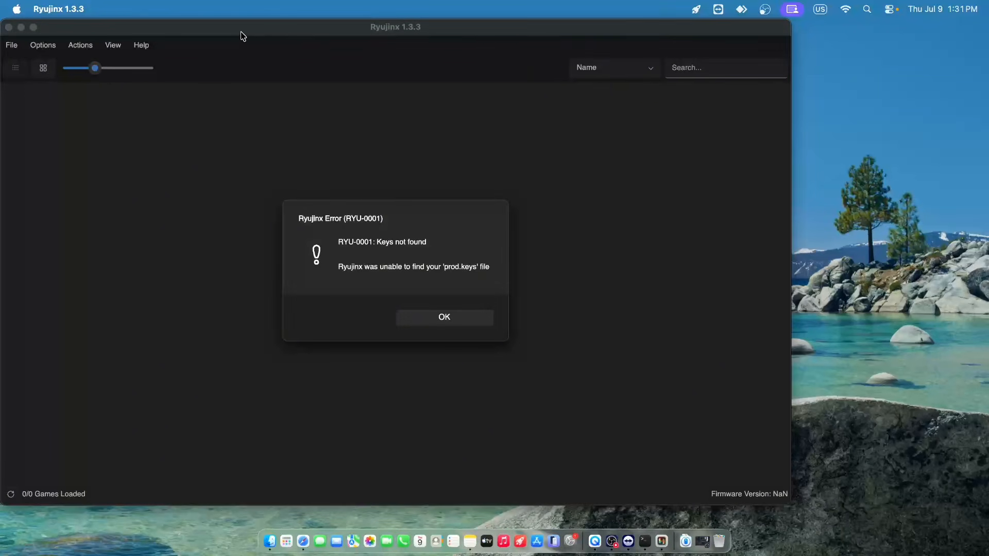
pyautogui.moveTo(242, 35); pyautogui.dragTo(283, 35)
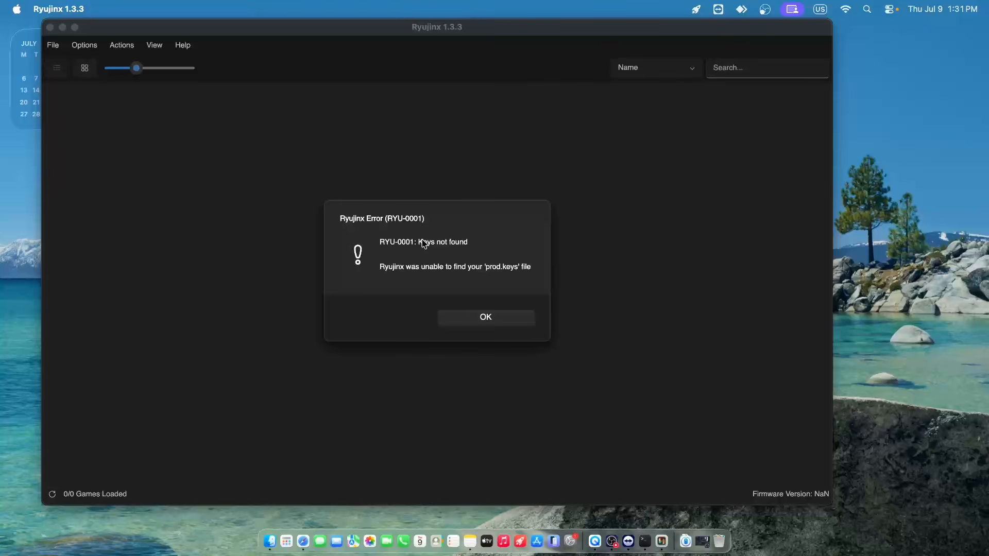
pyautogui.click(487, 318)
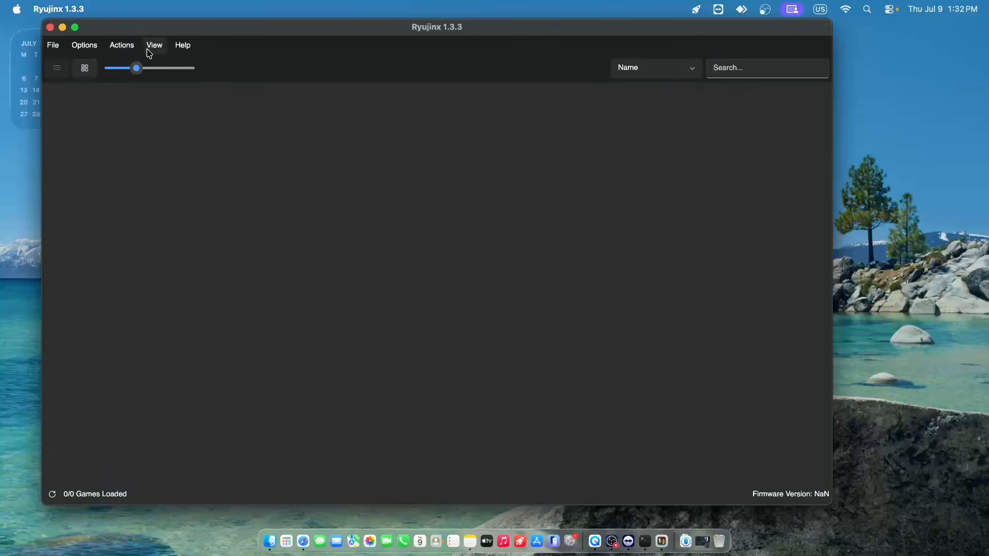
# - Try to install the firmware from the Firmware folder on the desktop
pyautogui.click(94, 50)
pyautogui.moveTo(134, 50)
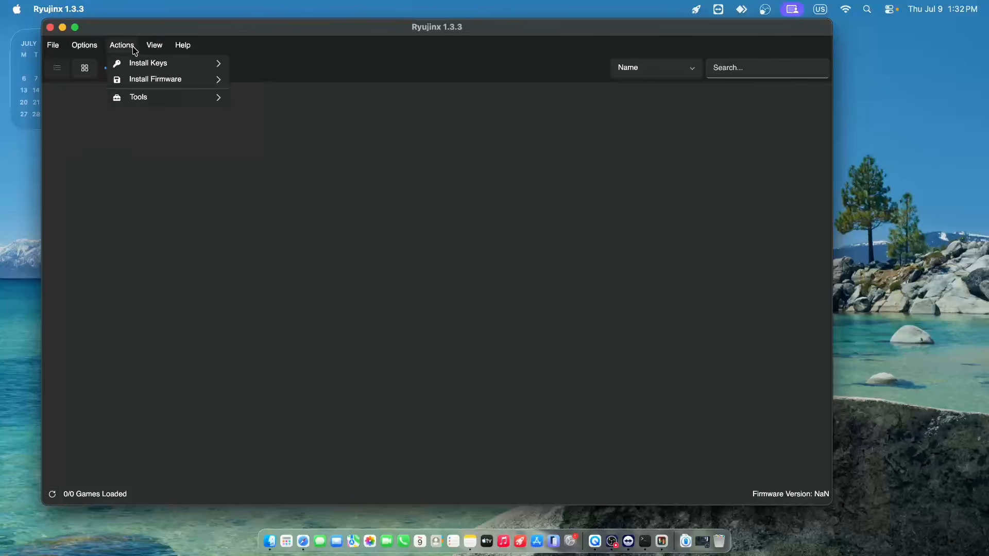
pyautogui.moveTo(133, 67)
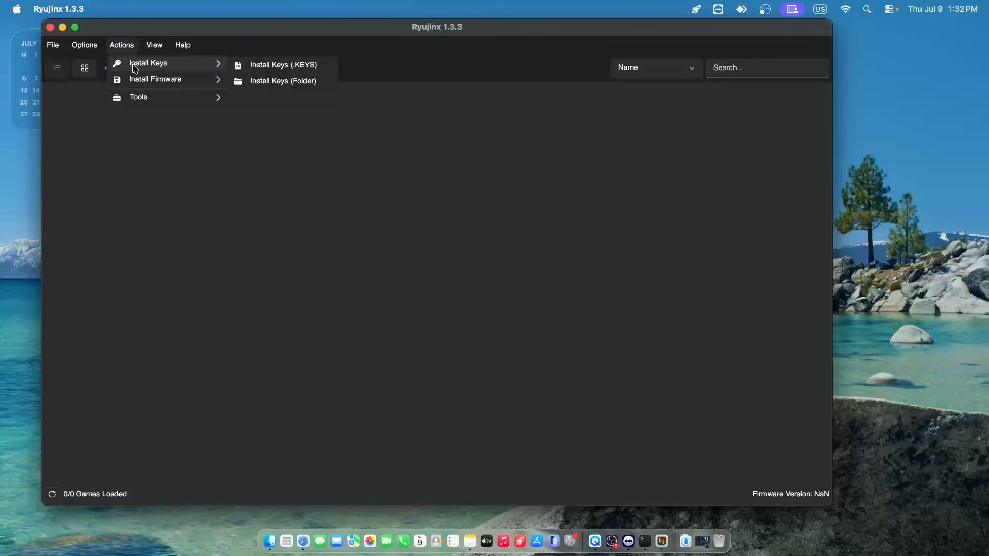
pyautogui.moveTo(170, 79)
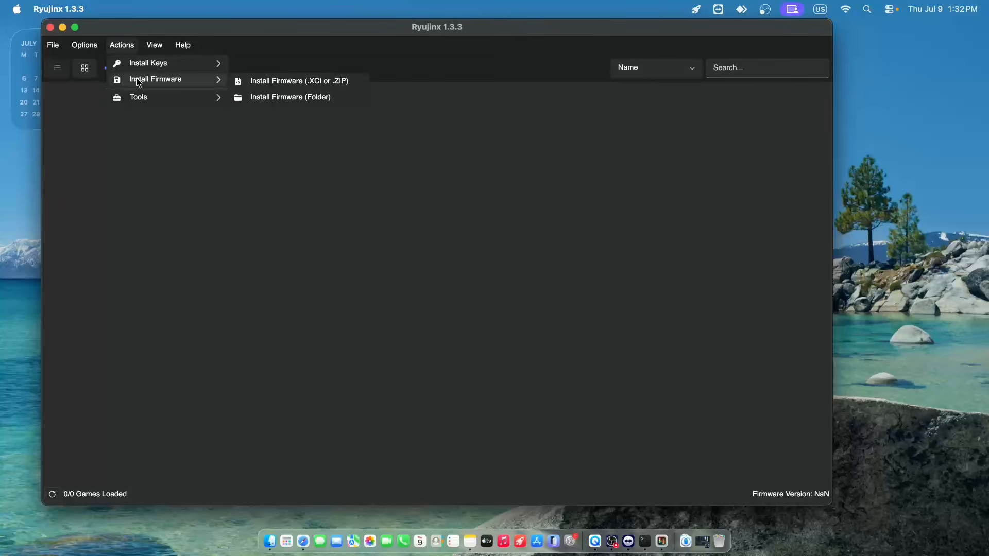
pyautogui.click(281, 98)
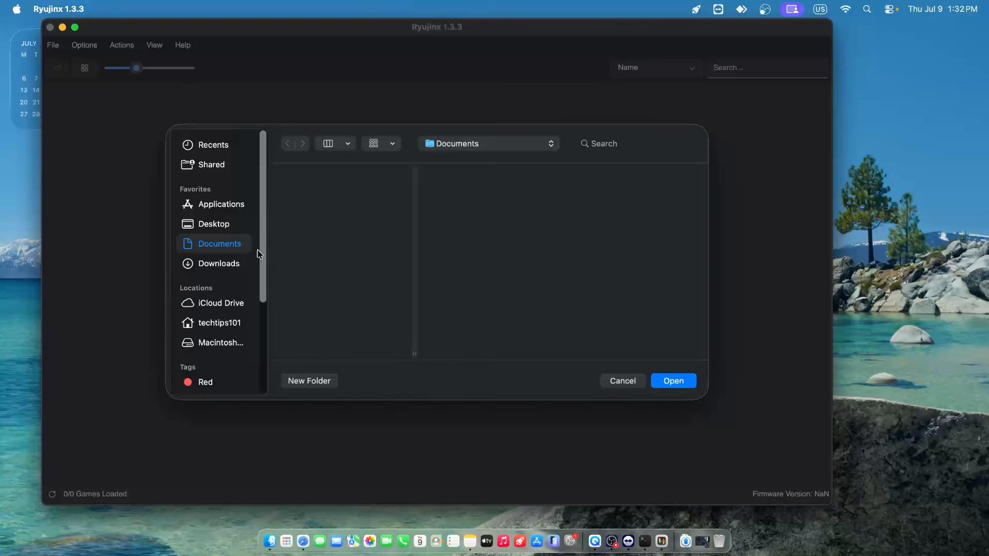
pyautogui.click(212, 226)
pyautogui.click(335, 178)
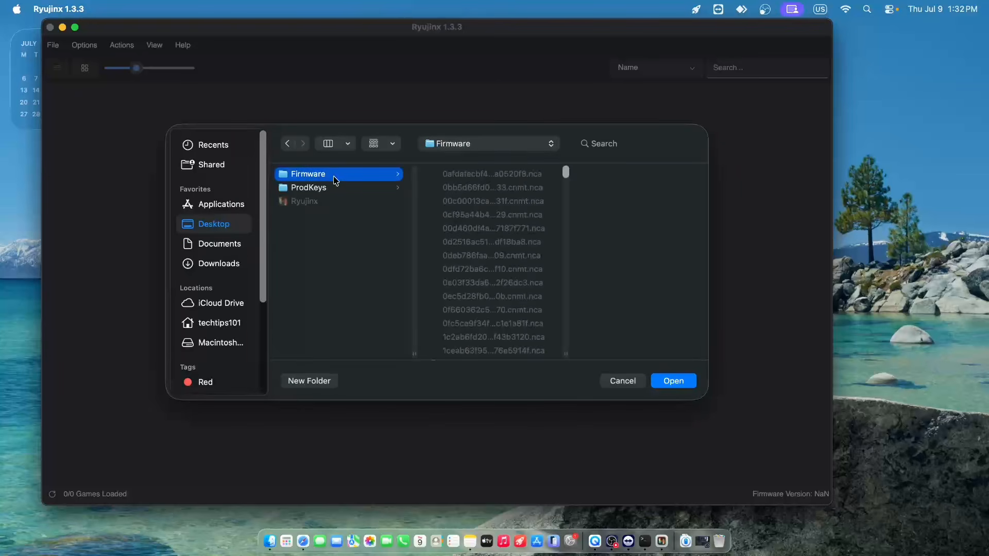
pyautogui.click(675, 383)
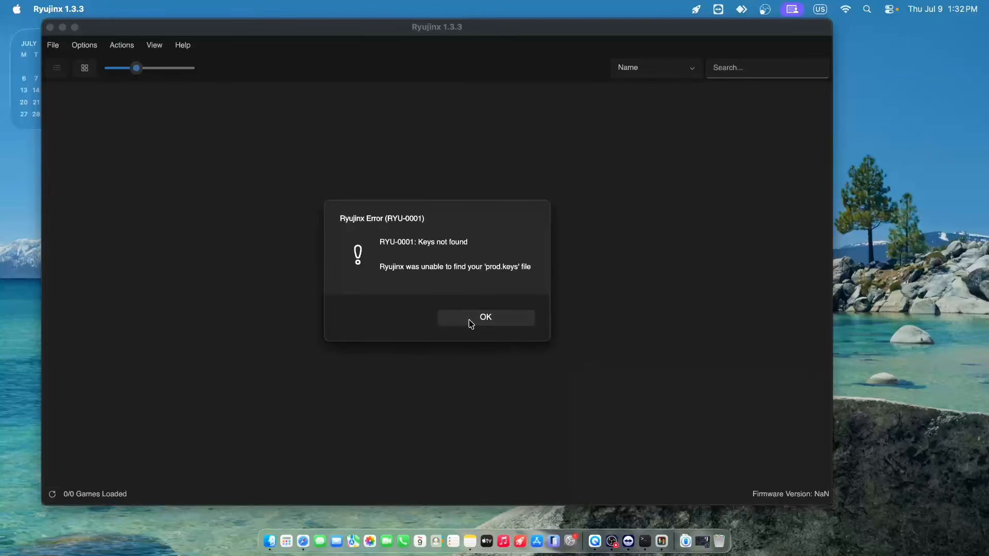
pyautogui.click(469, 319)
# - Install the product keys from the ProdKeys folder on the desktop
pyautogui.click(125, 45)
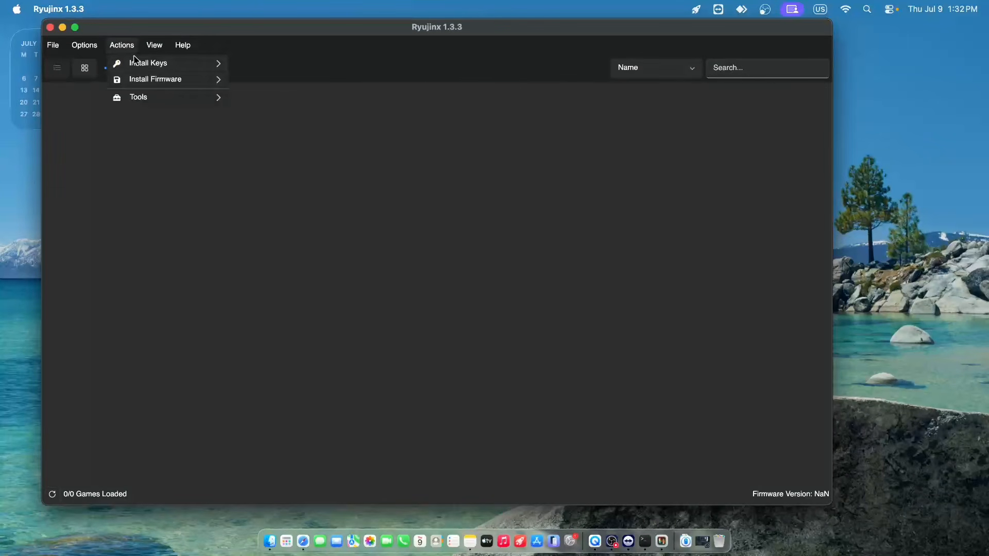
pyautogui.moveTo(136, 62)
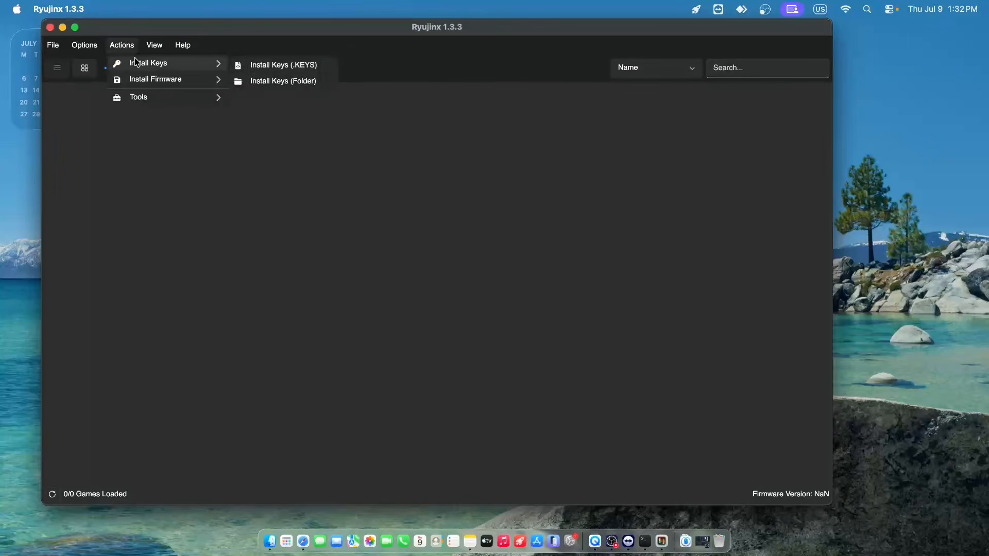
pyautogui.click(292, 81)
pyautogui.click(326, 189)
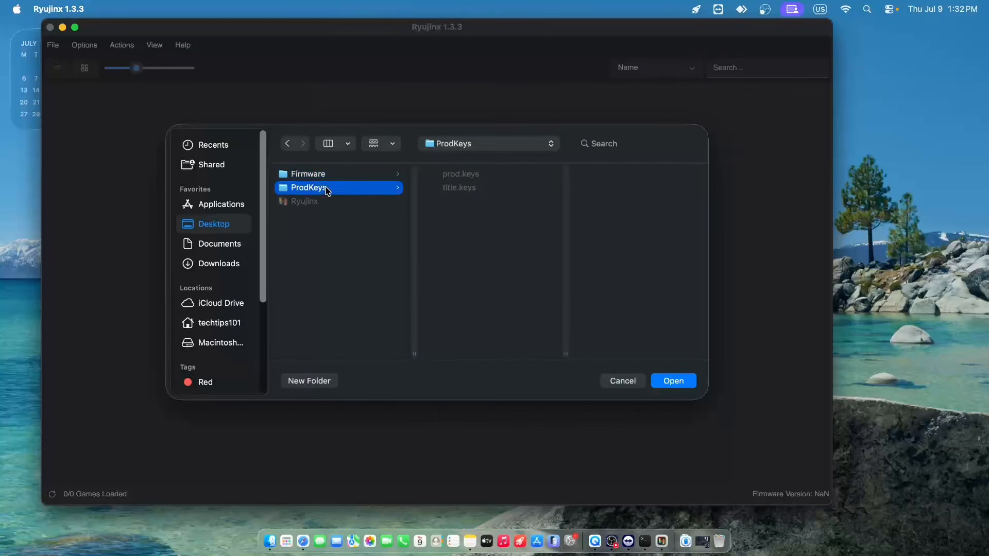
pyautogui.click(673, 381)
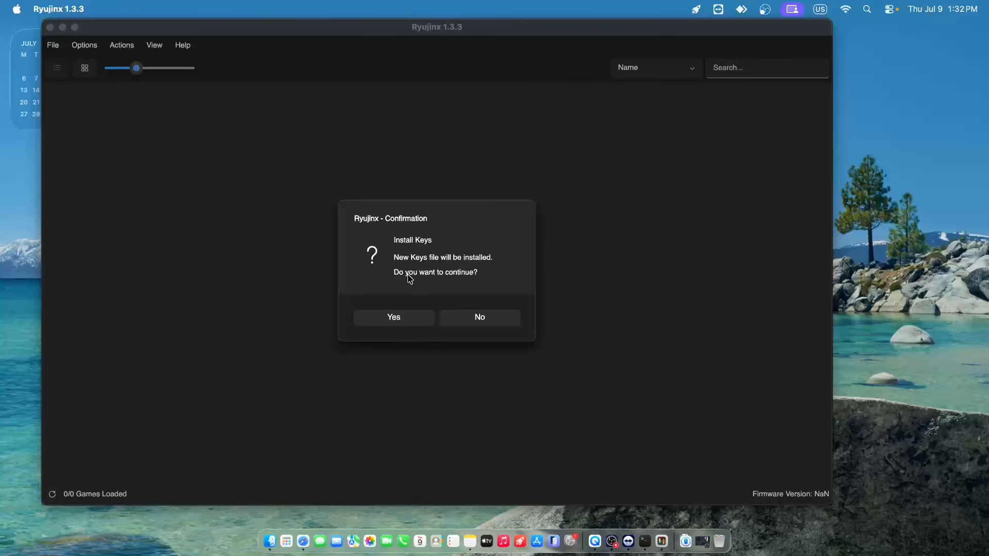
pyautogui.click(416, 322)
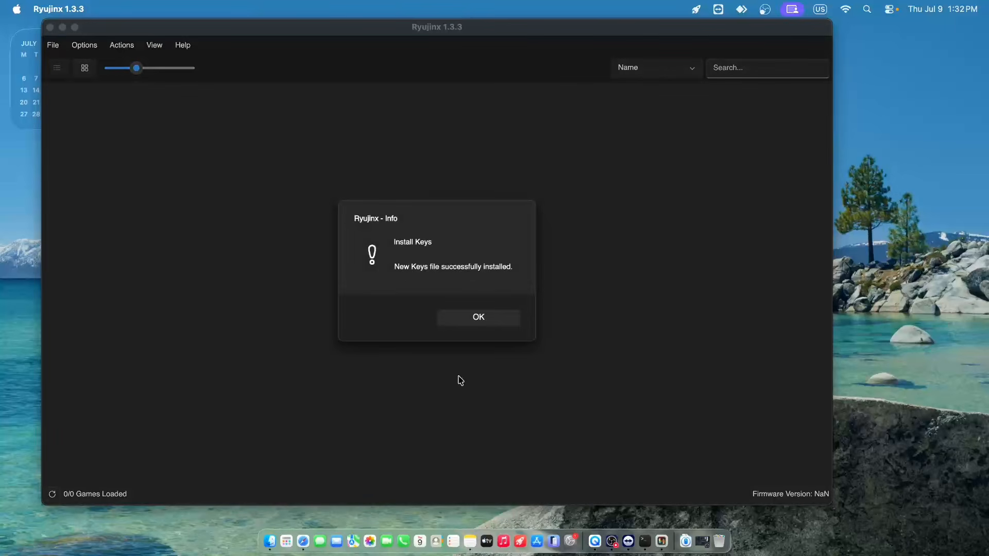
pyautogui.click(492, 317)
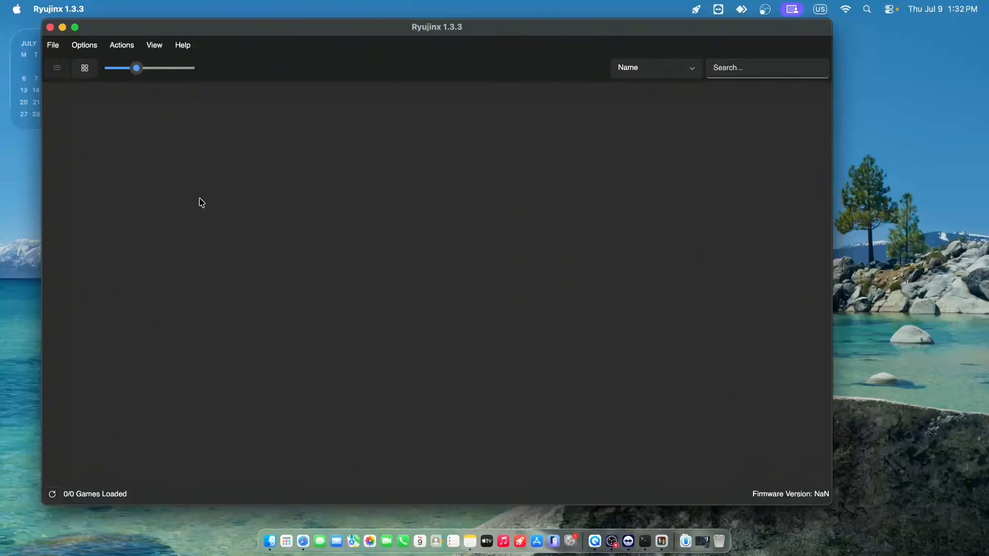
# - Open Ryujinx's Input settings and examine the available controller types, players and input devices
pyautogui.click(84, 49)
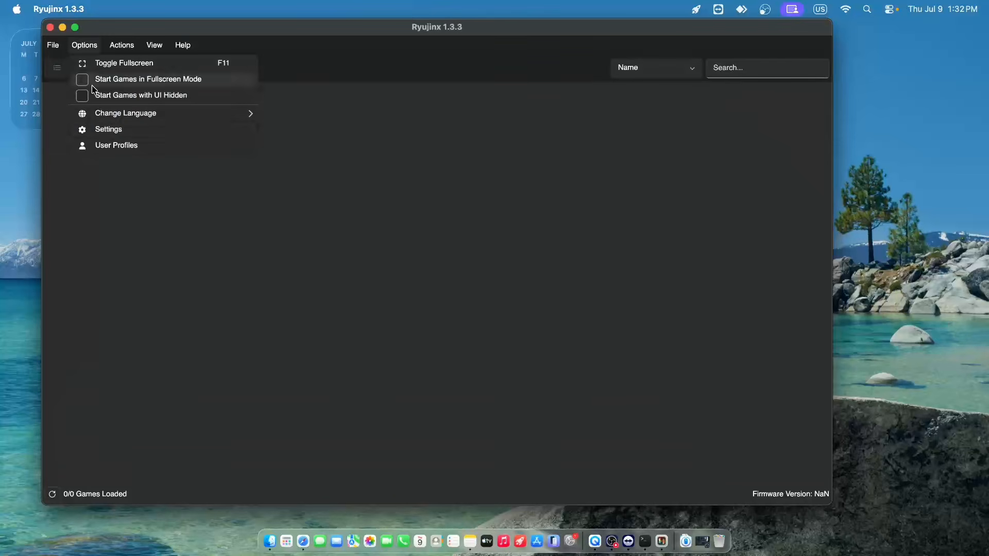
pyautogui.click(105, 135)
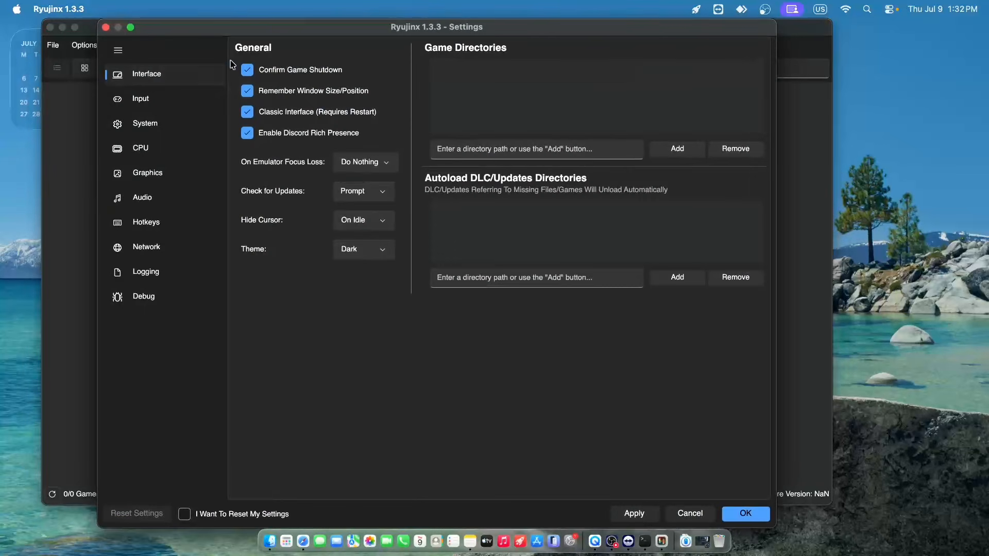
pyautogui.click(169, 105)
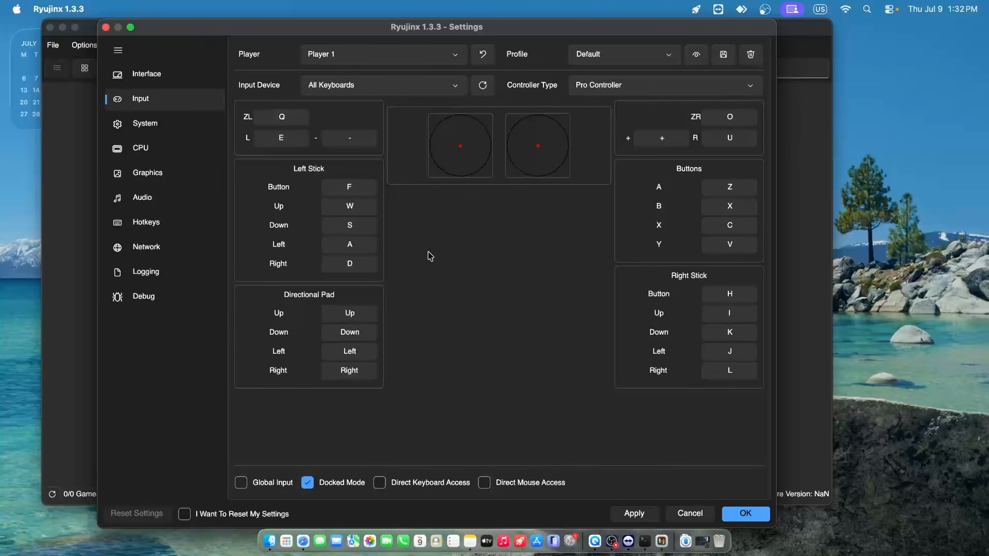
pyautogui.click(604, 85)
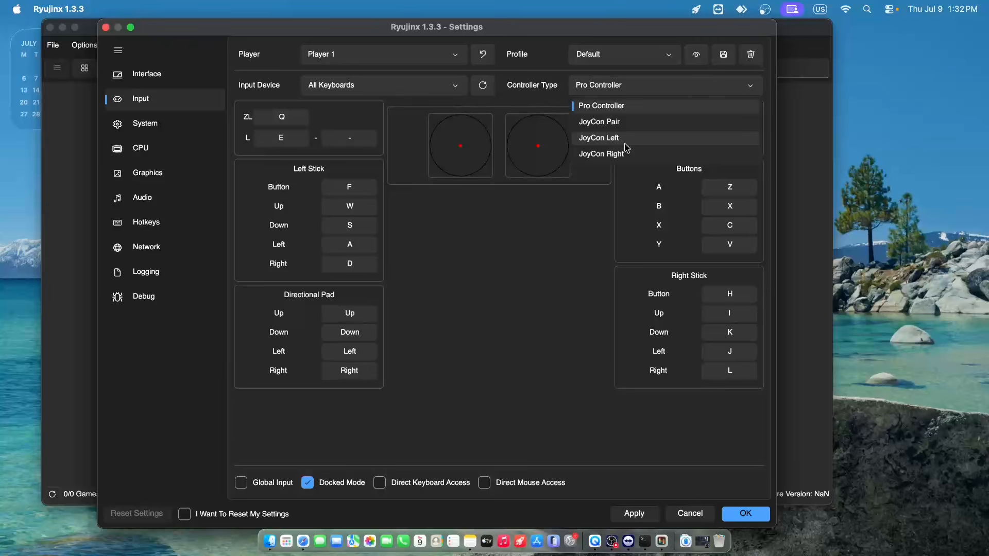
pyautogui.click(506, 227)
pyautogui.click(457, 56)
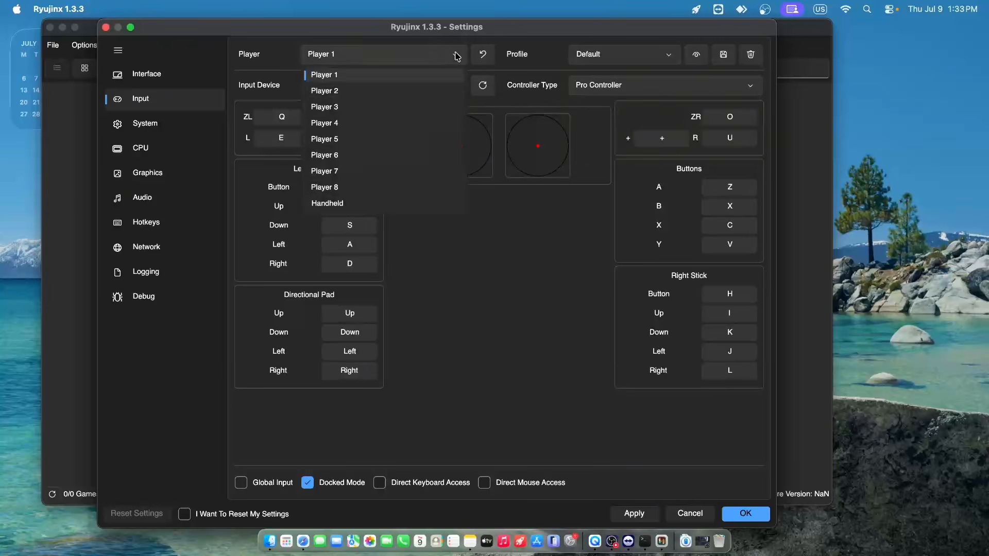
pyautogui.click(521, 287)
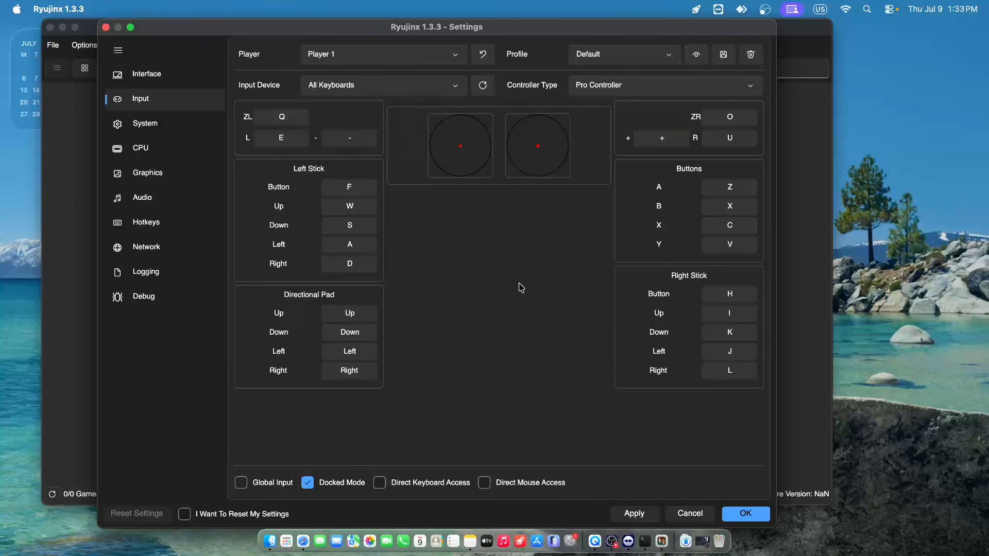
pyautogui.click(368, 86)
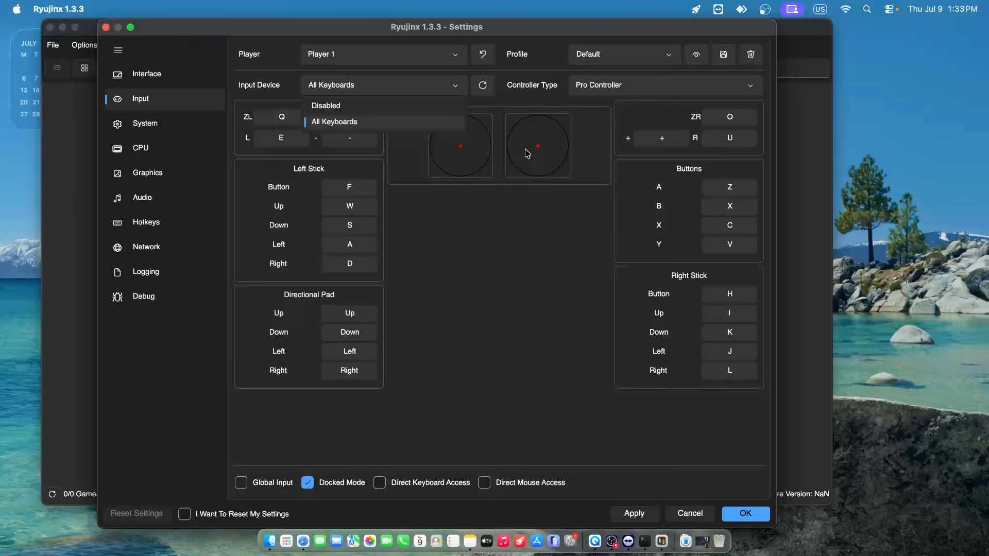
pyautogui.click(411, 91)
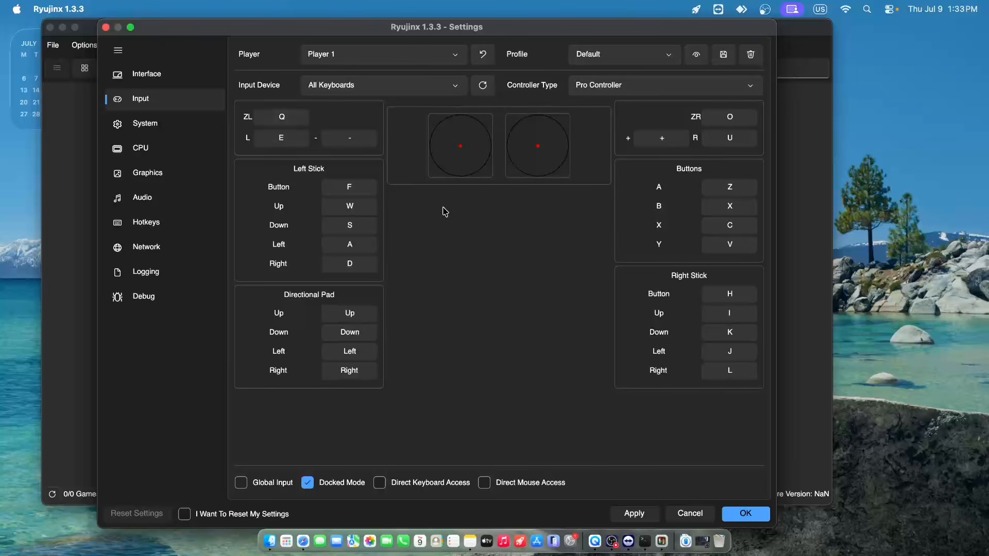
pyautogui.click(402, 93)
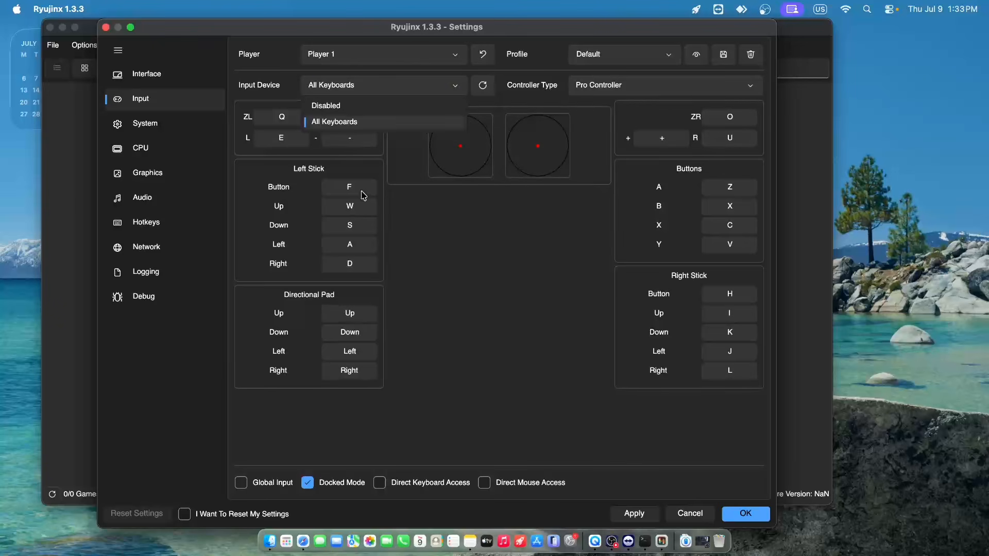
pyautogui.click(601, 318)
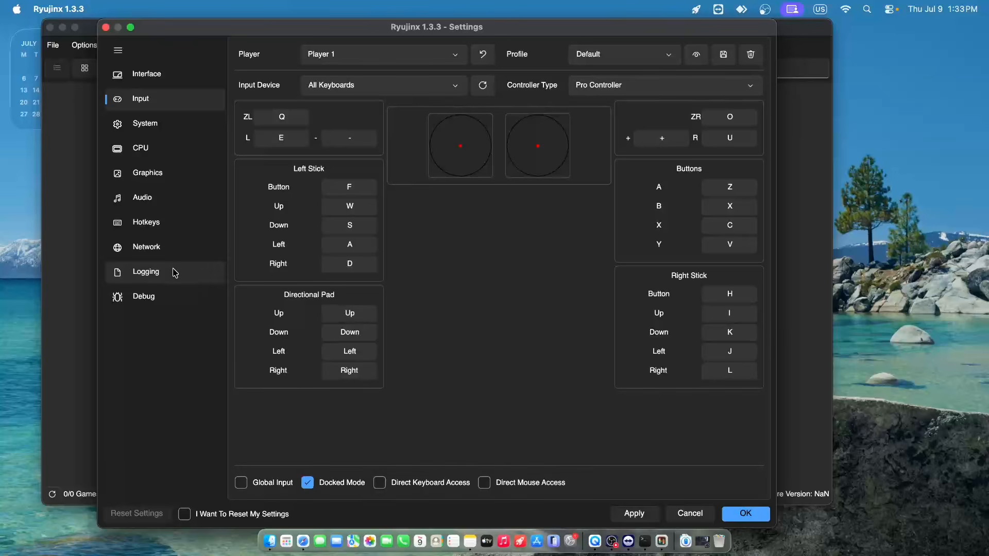
# - Examine the CPU settings, including the Memory Manager Mode options, and the Graphics settings with the Graphics Backend description
pyautogui.click(175, 161)
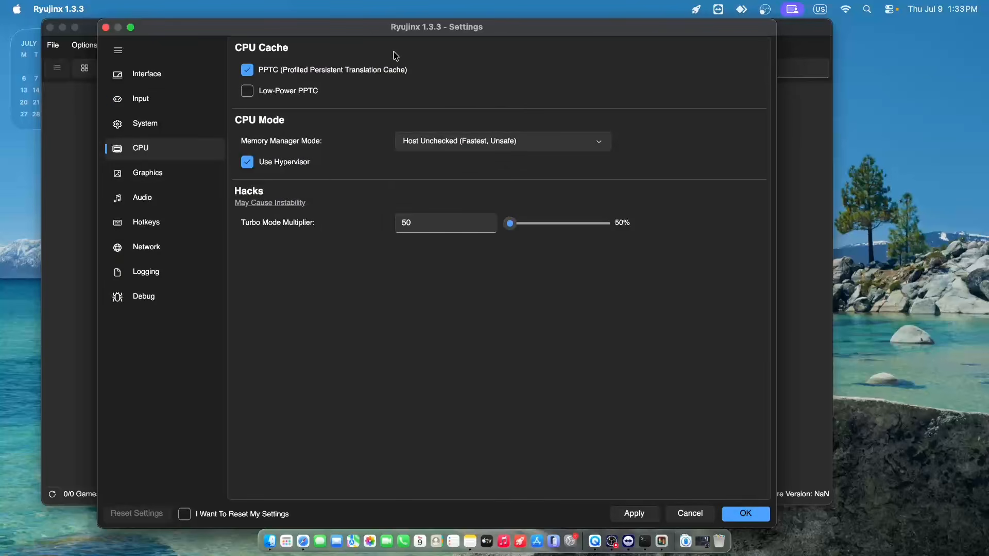
pyautogui.click(419, 142)
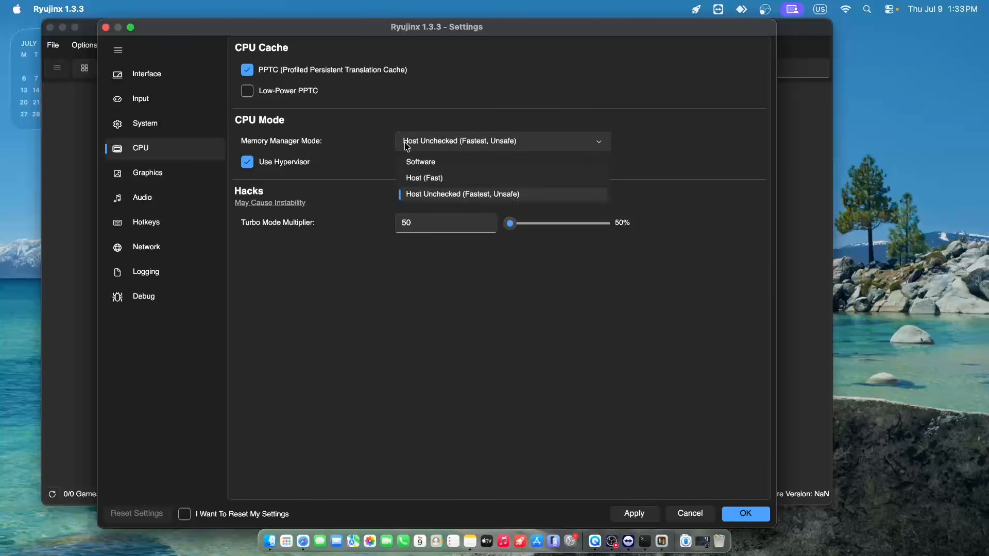
pyautogui.click(376, 256)
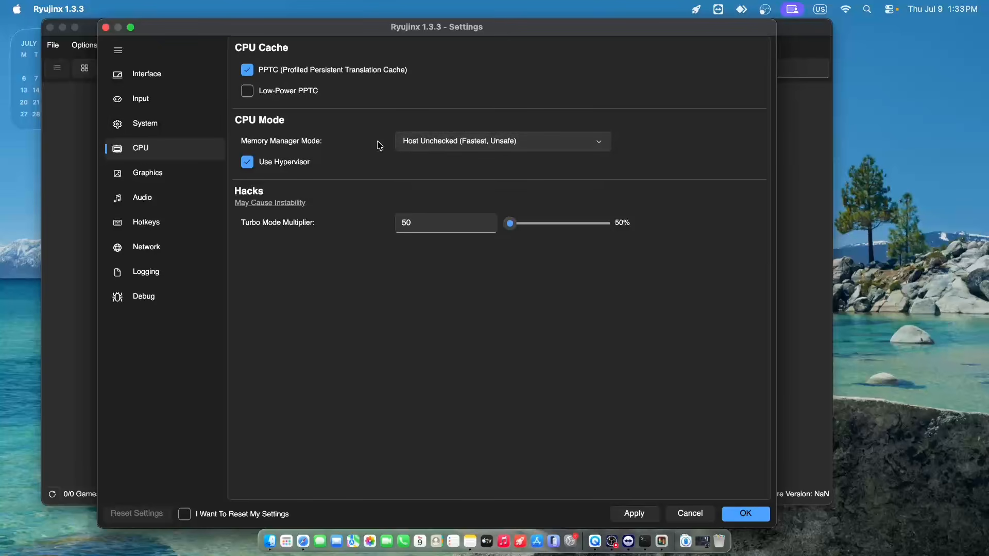
pyautogui.click(183, 172)
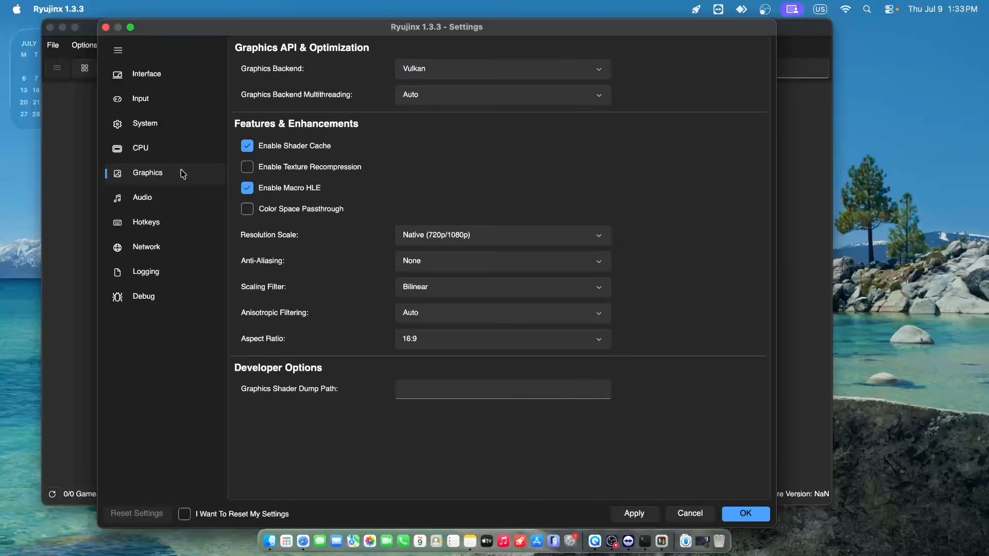
pyautogui.moveTo(528, 62)
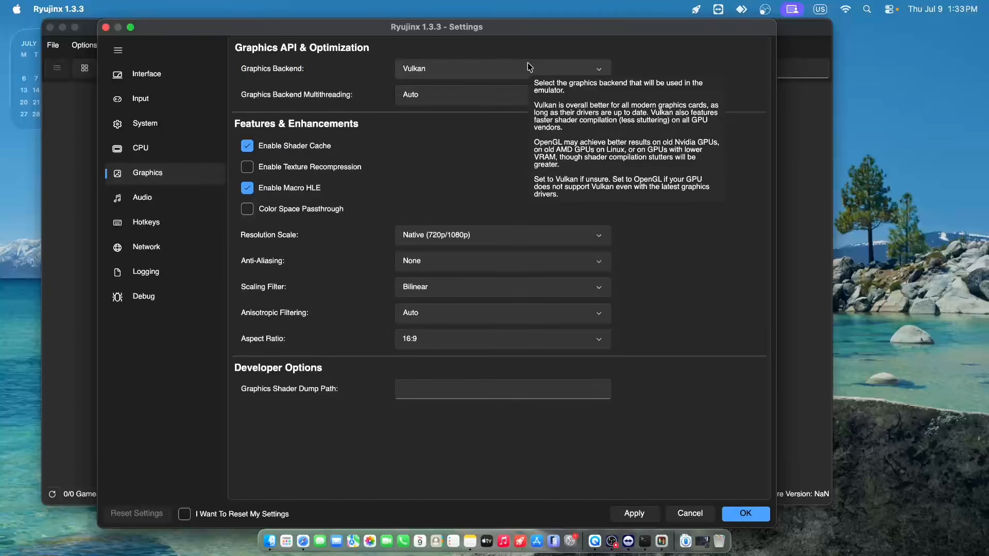
# - Look through the Audio, Hotkeys, Network, Interface, Input and System settings, and close the settings window
pyautogui.click(164, 199)
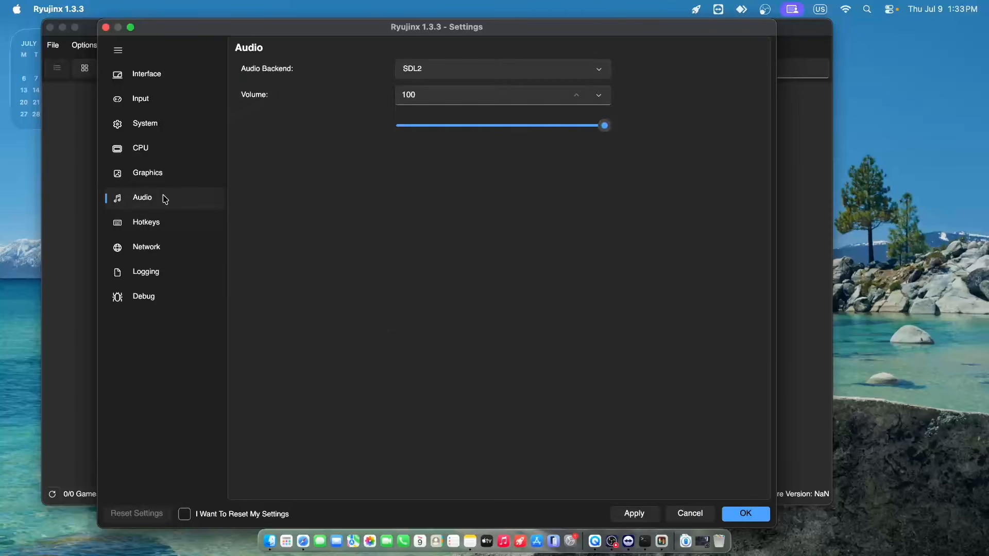
pyautogui.click(163, 227)
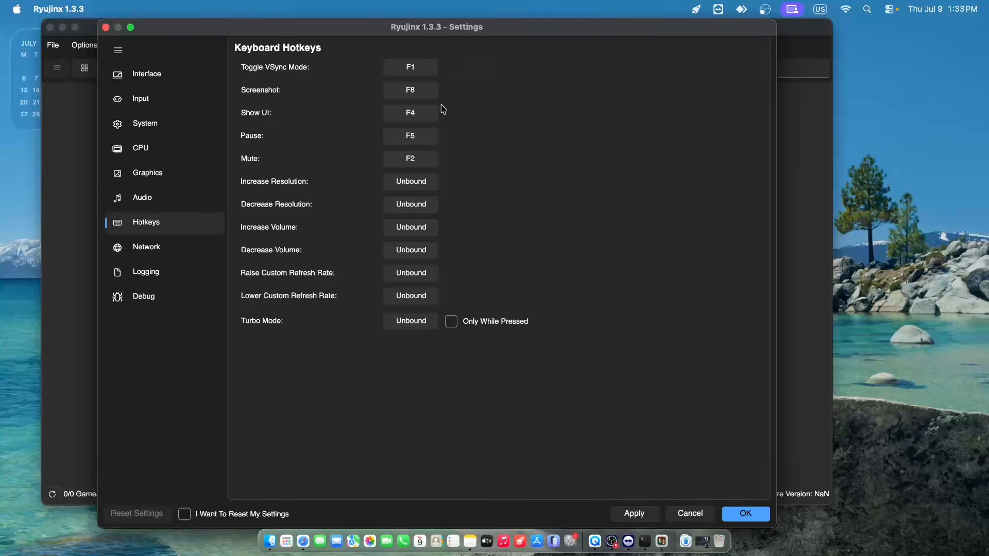
pyautogui.click(163, 250)
pyautogui.click(159, 78)
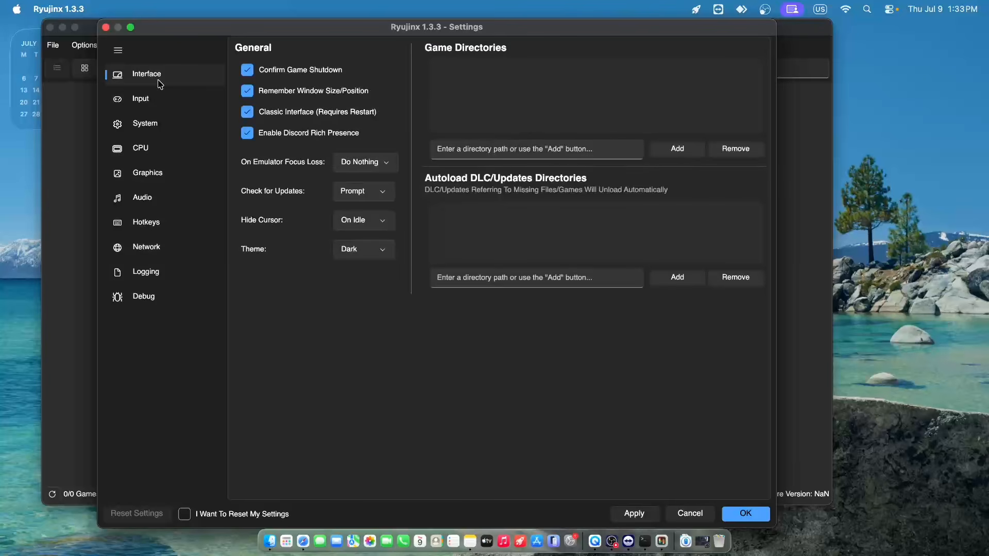
pyautogui.click(187, 100)
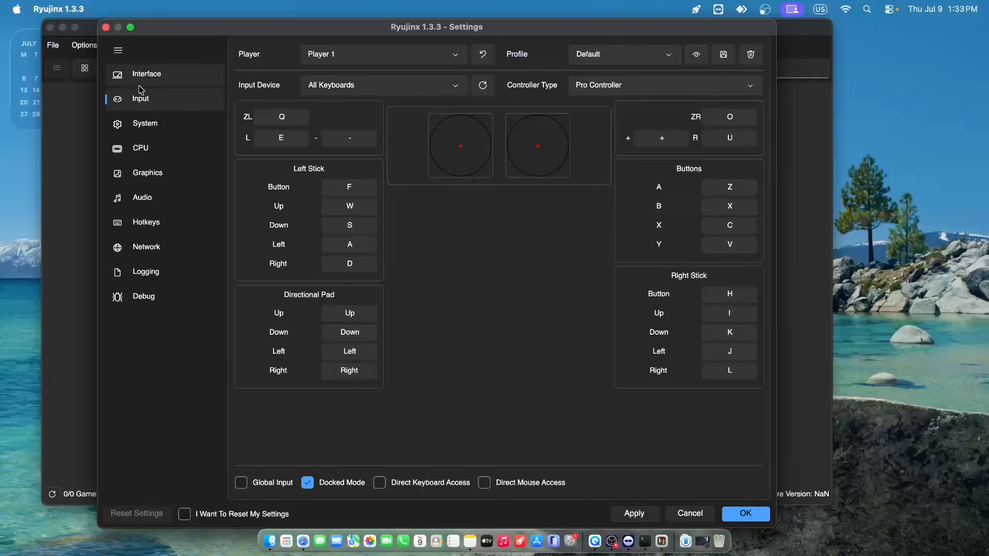
pyautogui.click(175, 131)
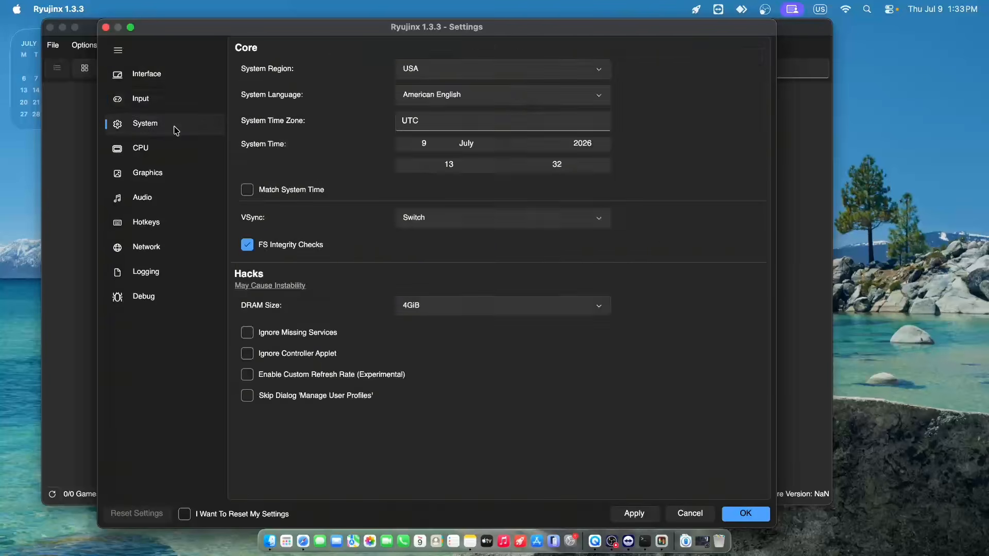
pyautogui.click(105, 28)
# - Try to load the Mario Kart 8 Deluxe .nsp file from its base game folder in Downloads
pyautogui.click(53, 45)
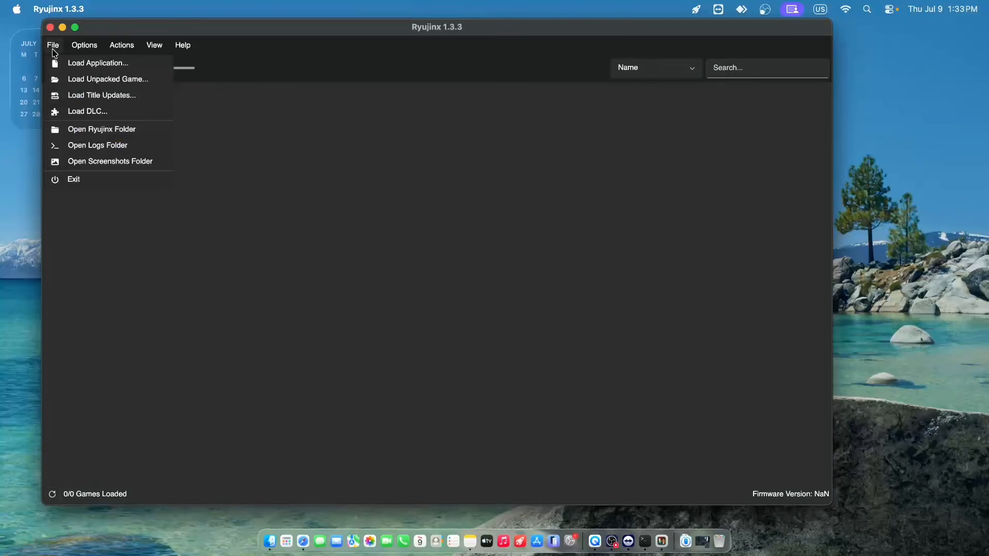
pyautogui.click(67, 64)
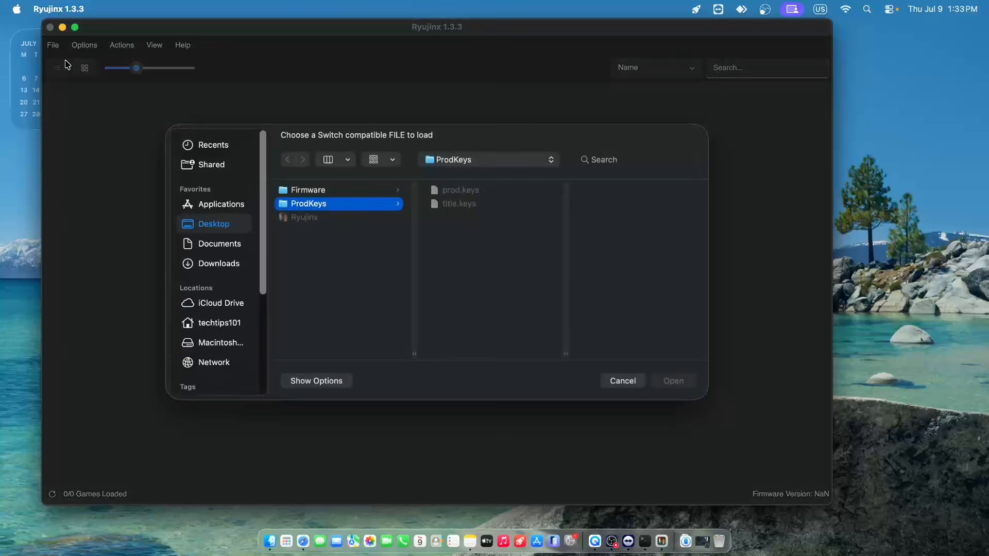
pyautogui.click(217, 264)
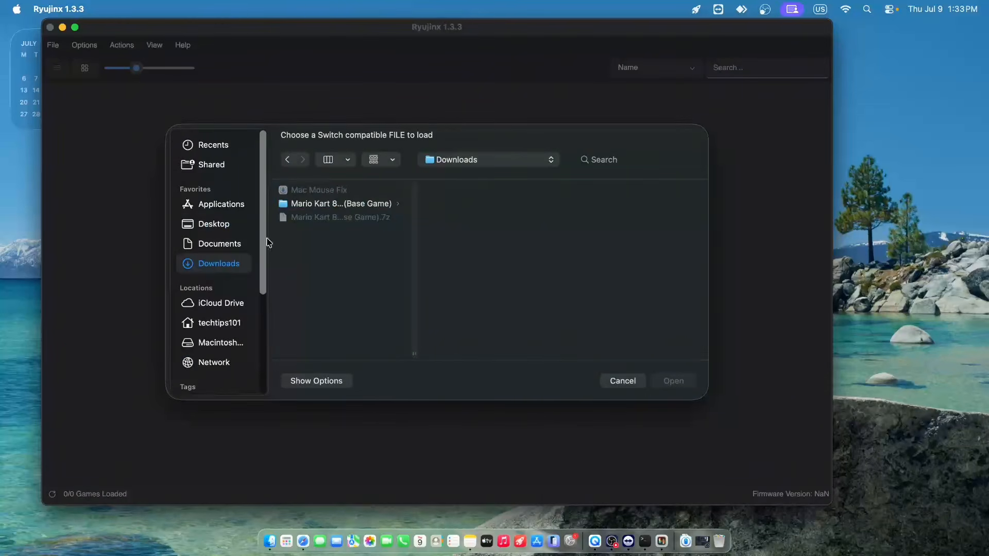
pyautogui.click(353, 204)
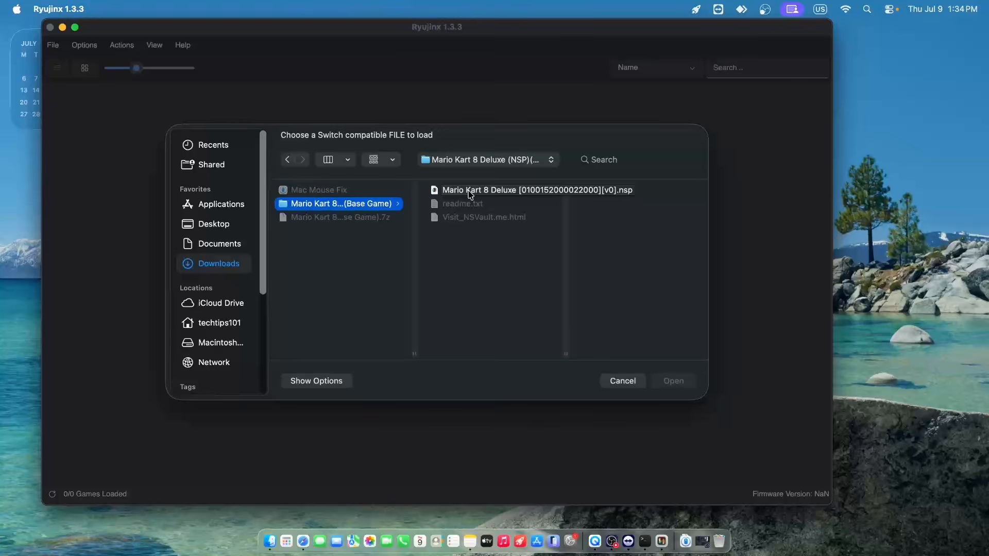
pyautogui.click(469, 192)
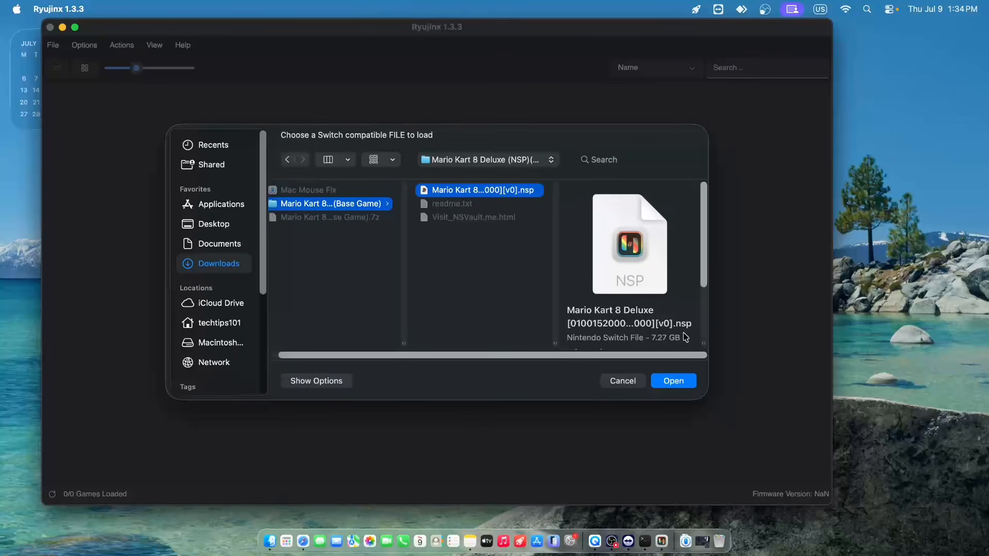
pyautogui.click(679, 381)
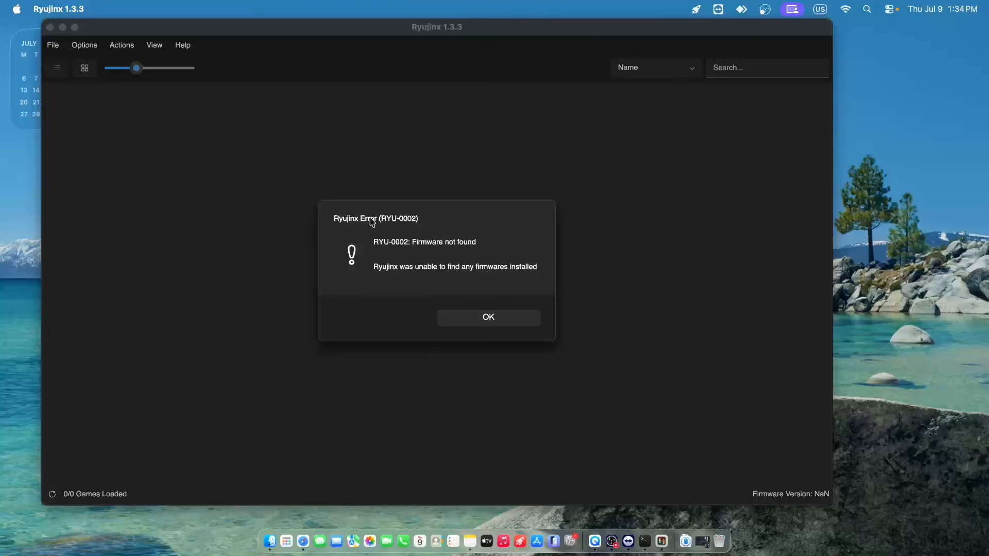
pyautogui.click(463, 315)
# - Install firmware 22.5.0 from the Firmware folder on the desktop
pyautogui.click(130, 46)
pyautogui.moveTo(167, 80)
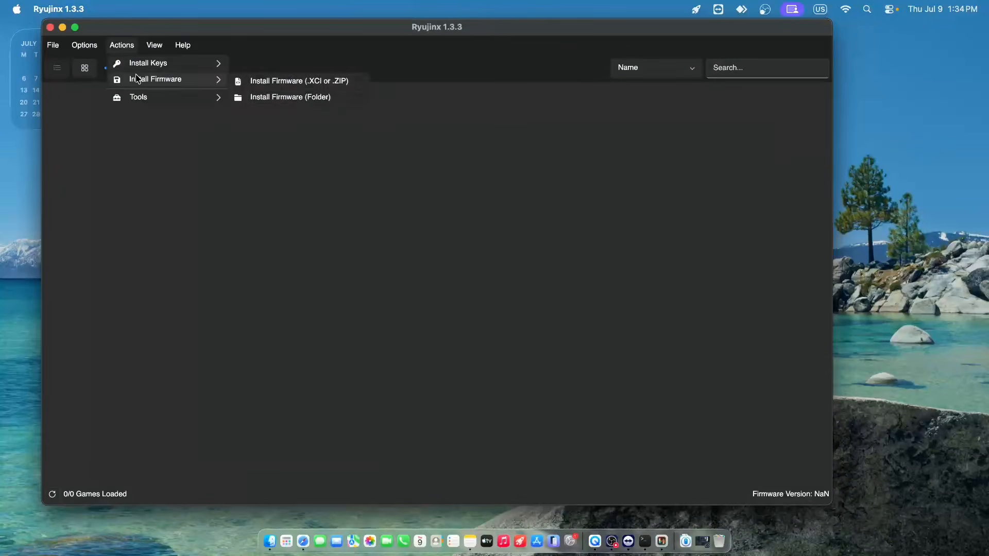
pyautogui.click(303, 98)
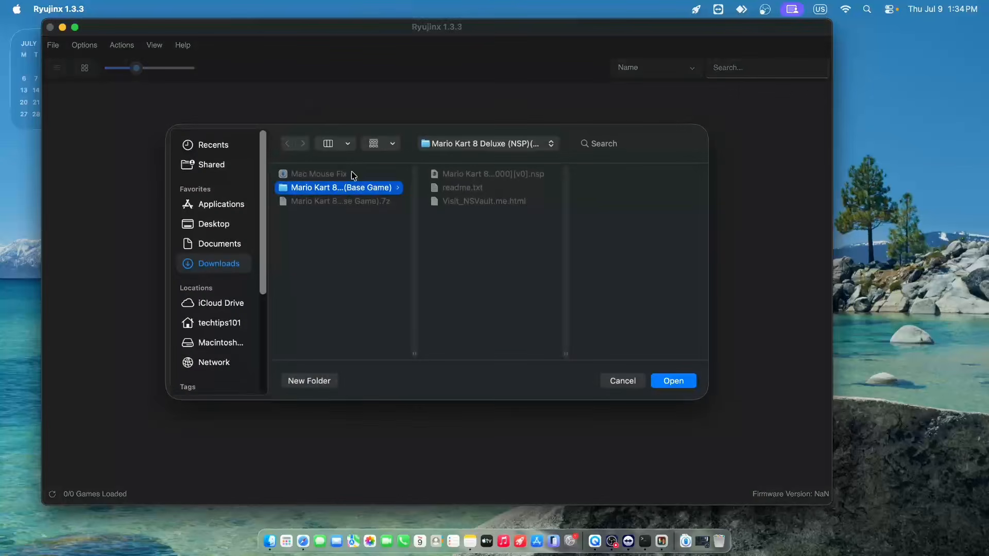
pyautogui.click(213, 225)
pyautogui.click(308, 175)
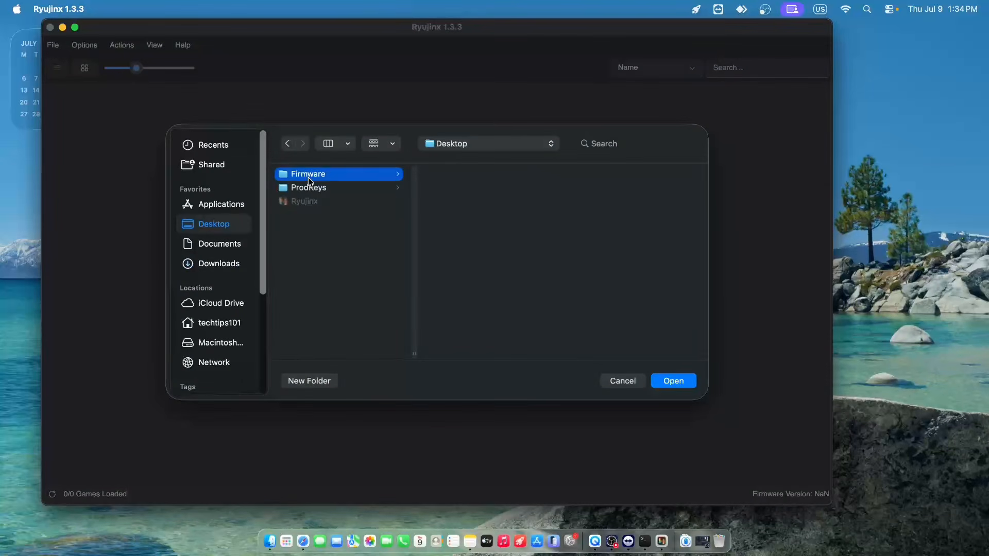
pyautogui.click(672, 379)
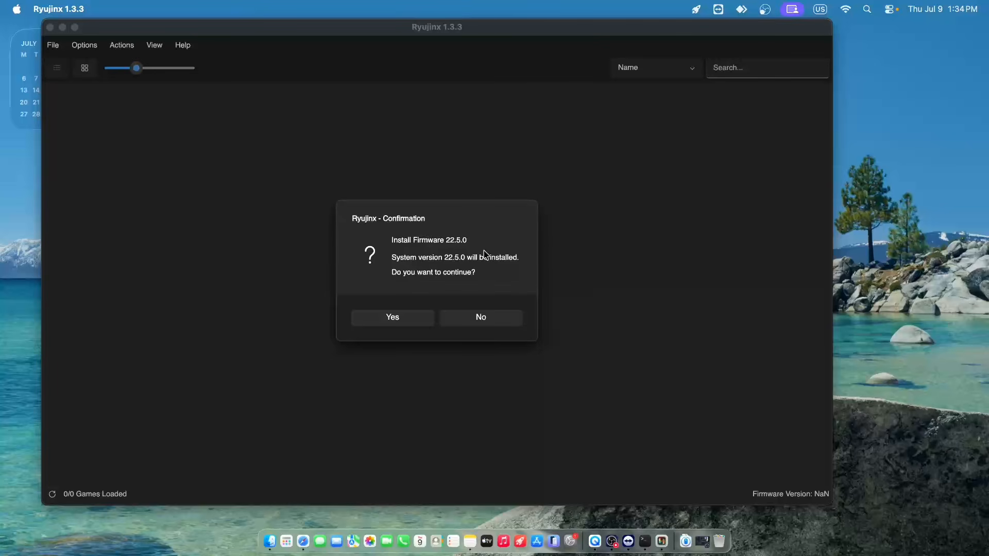
pyautogui.click(406, 325)
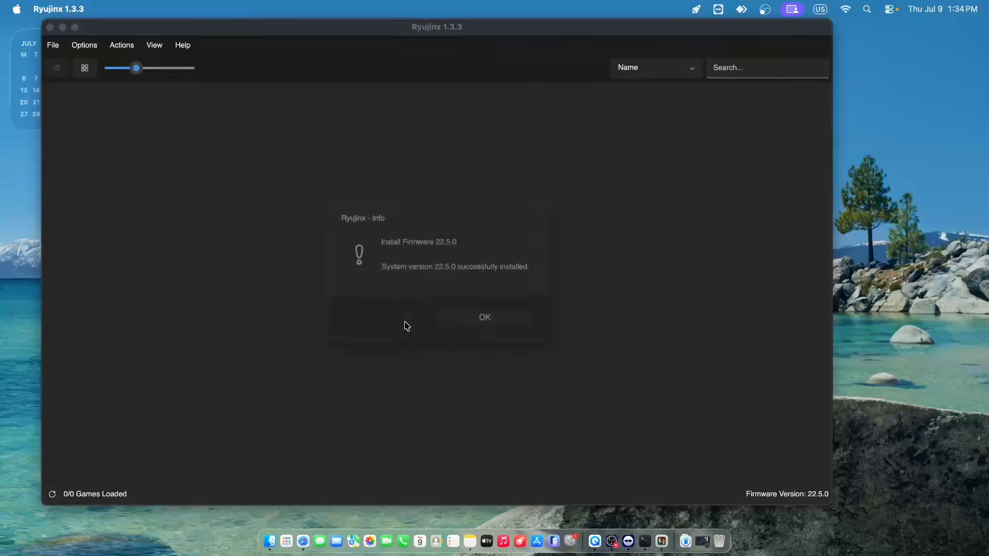
pyautogui.click(470, 320)
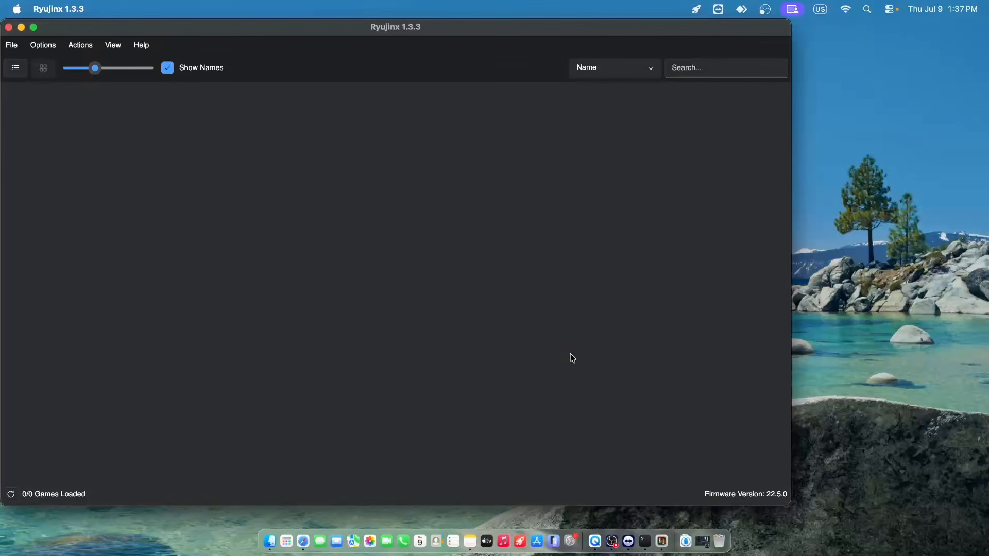
# - Load the Mario Kart 8 Deluxe .nsp file from its Downloads folder and ignore the crash report
pyautogui.click(11, 45)
pyautogui.click(56, 63)
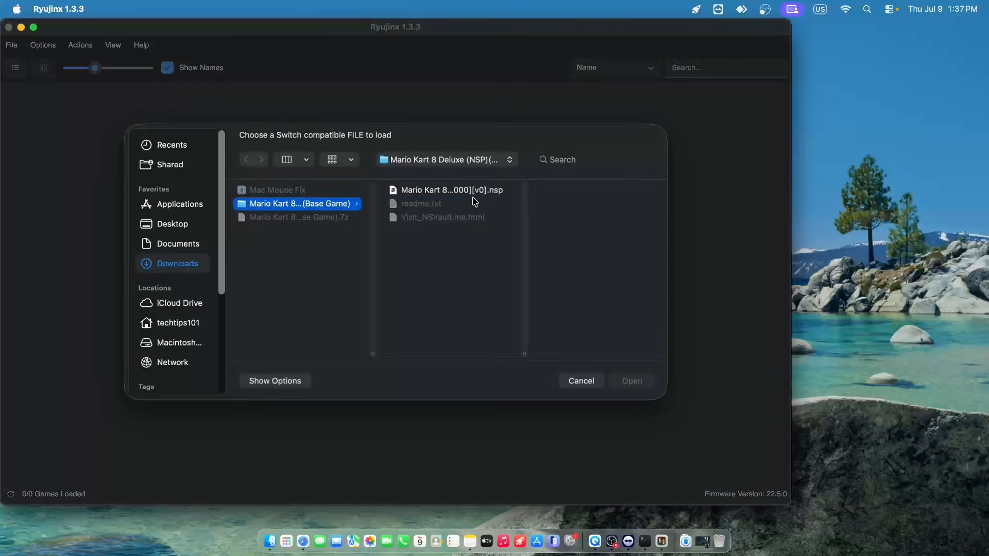
pyautogui.click(454, 191)
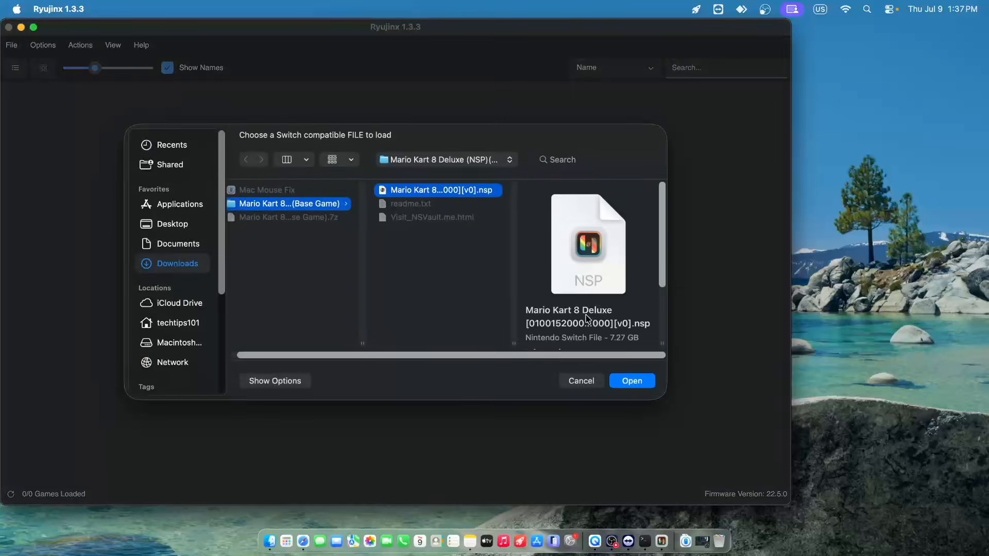
pyautogui.click(644, 386)
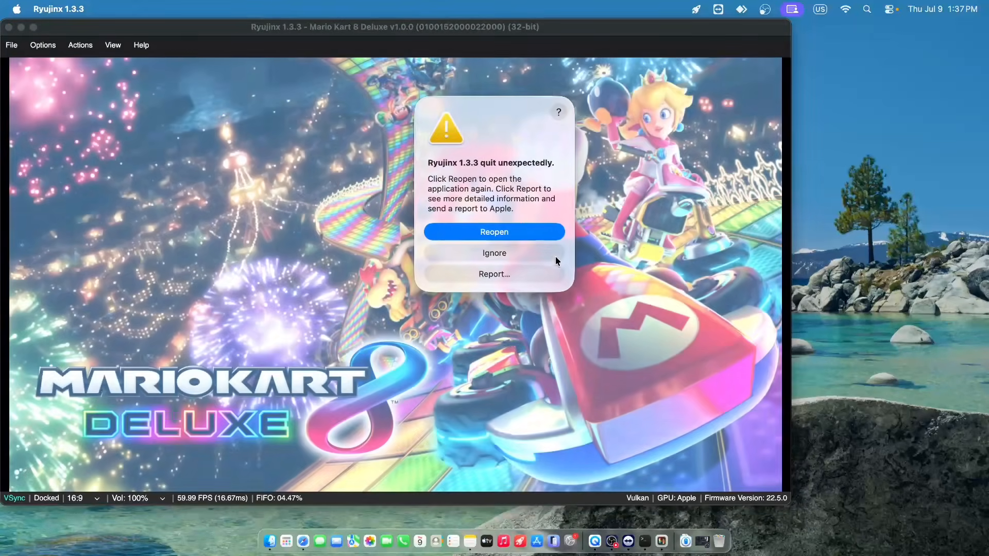
pyautogui.click(552, 253)
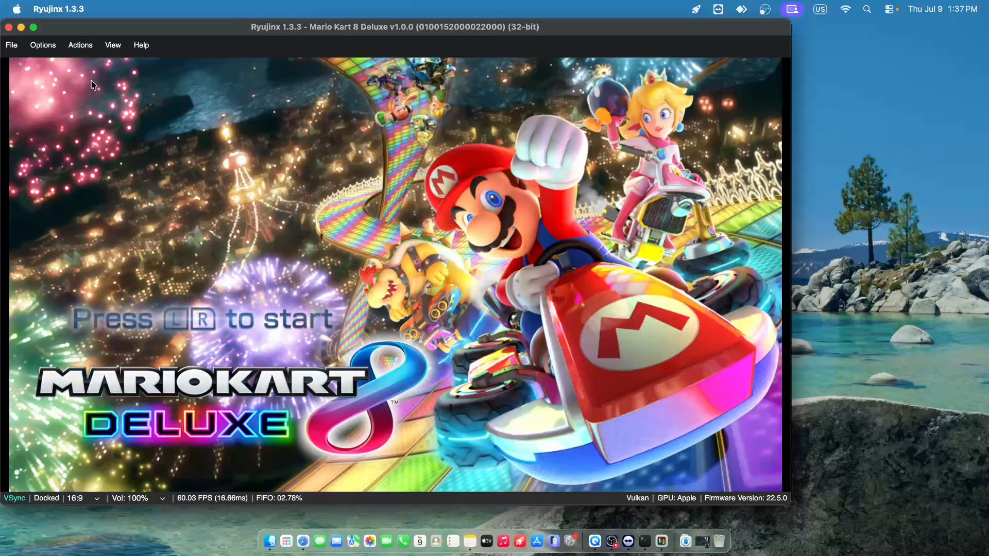
# - Start Mario Kart 8 Deluxe from its title screen and try moving the Mii selection between Create a Mii and the first Mii
pyautogui.hotkey('e', 'u')
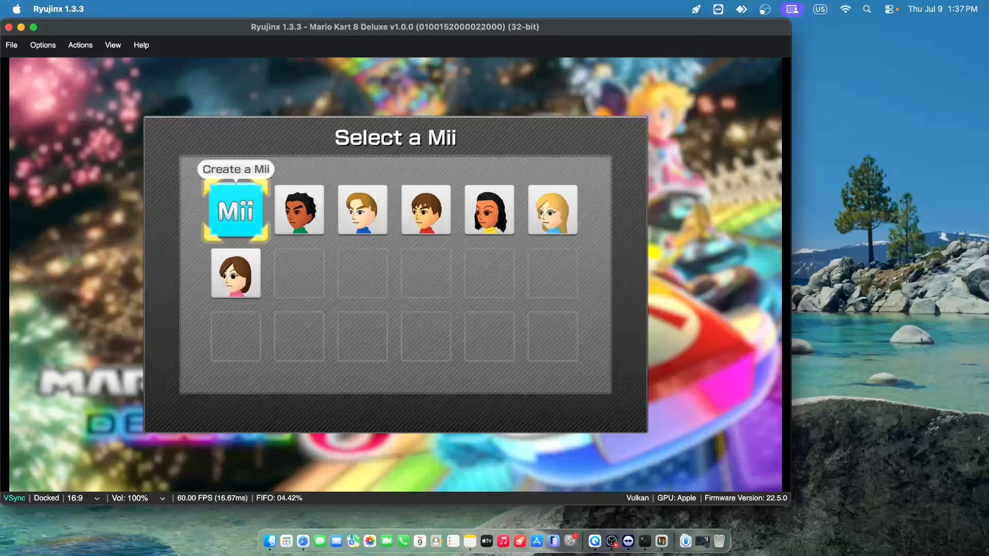
pyautogui.press('Right')
pyautogui.press('Left')
pyautogui.press('Right')
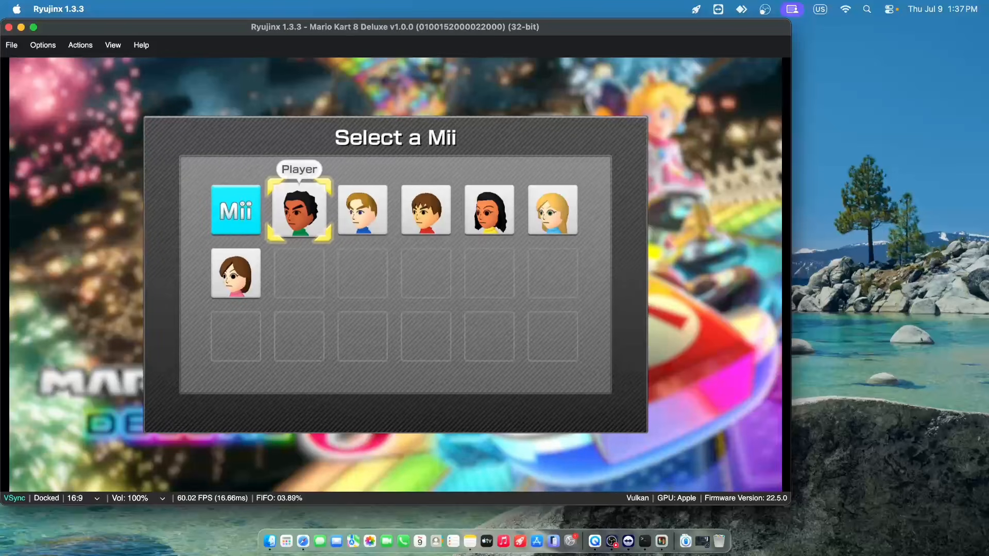
pyautogui.press('Left')
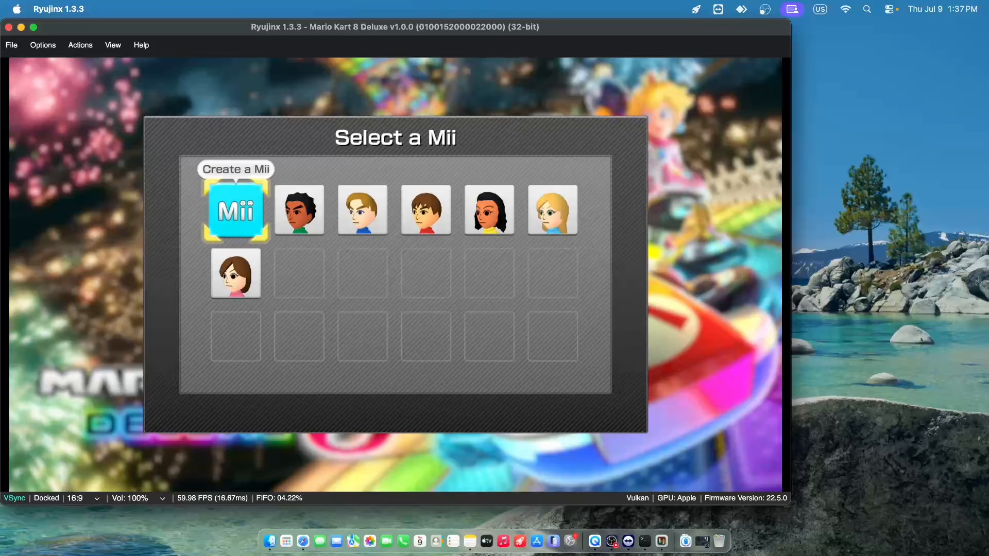